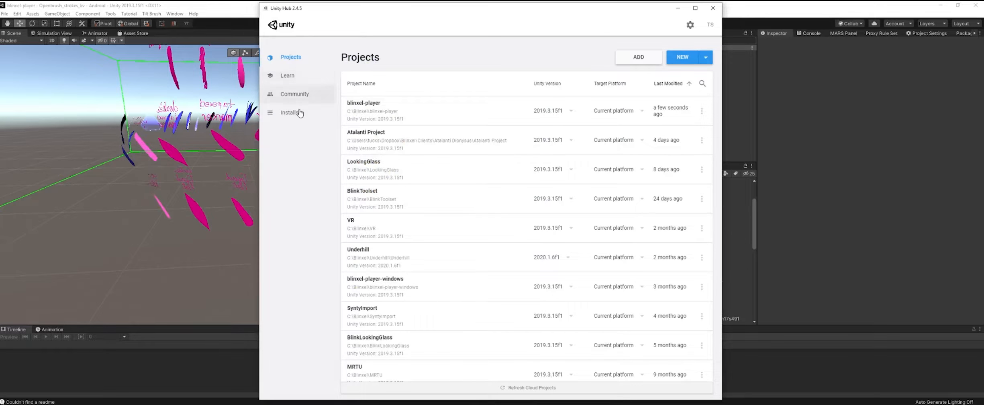
Review the modules available for the Unity 2019.3.15f1 installation in Unity Hub, adding none
{"action": "left_click", "coordinate": [288, 113]}
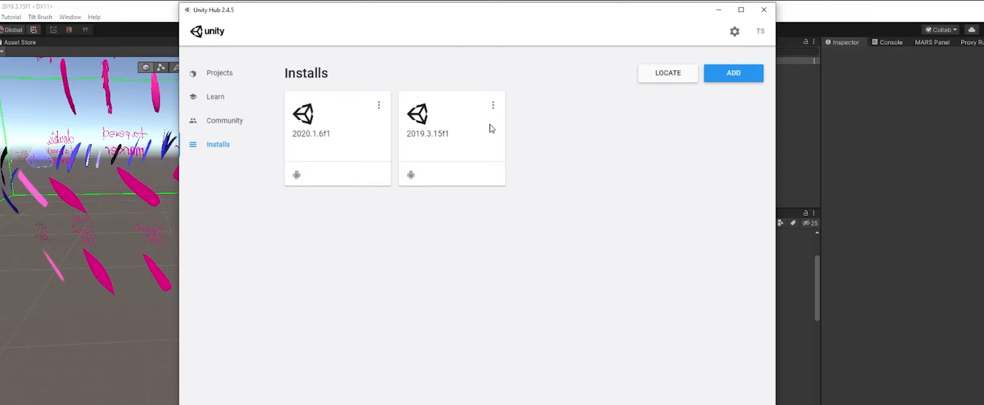
{"action": "left_click", "coordinate": [493, 106]}
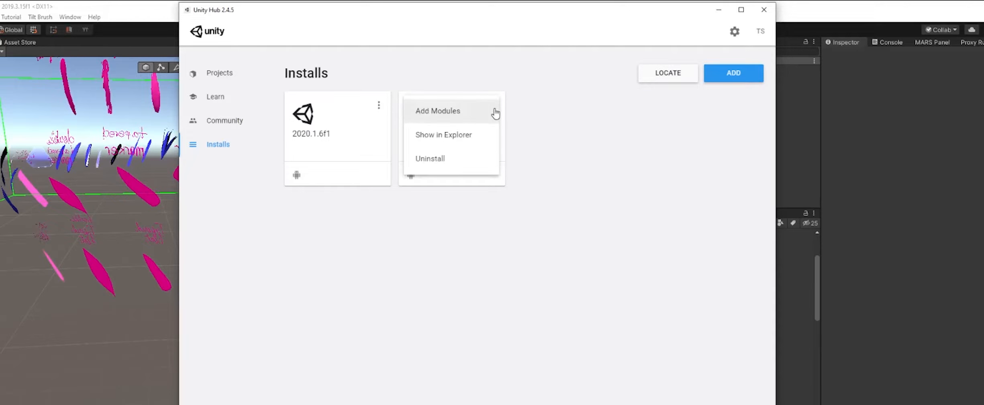
{"action": "left_click", "coordinate": [443, 116]}
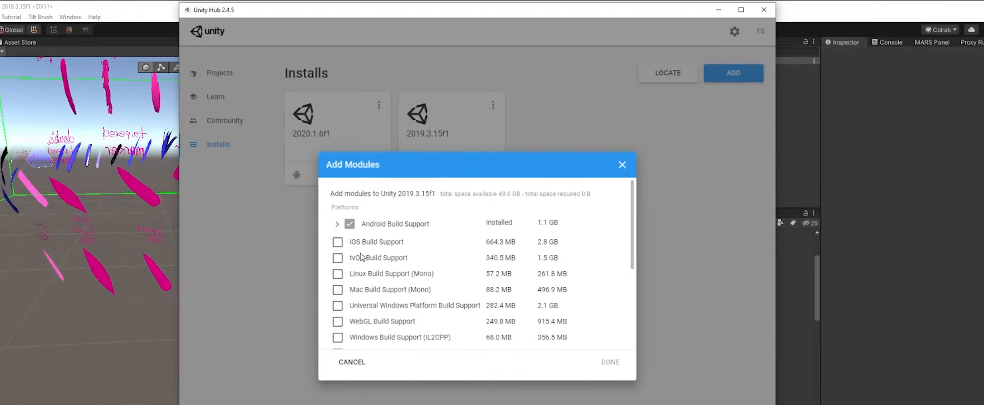
{"action": "left_click", "coordinate": [622, 165]}
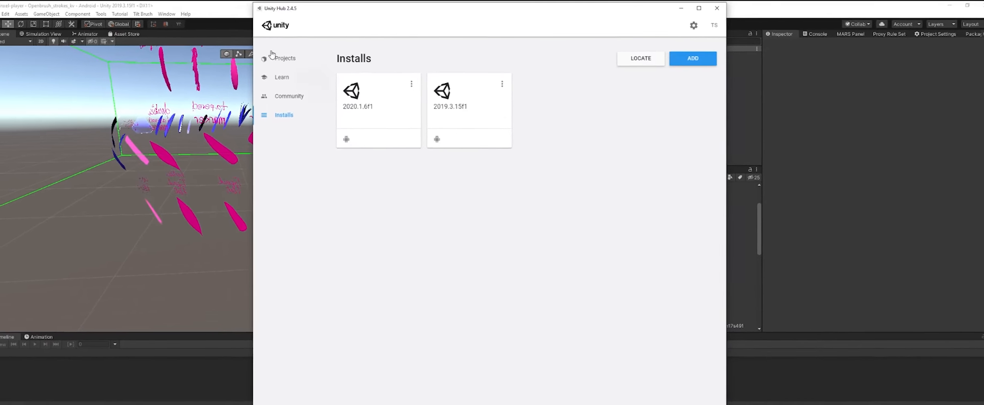
Switch to the Unity editor and review the project's build settings, including the target platform
{"action": "left_click", "coordinate": [223, 29]}
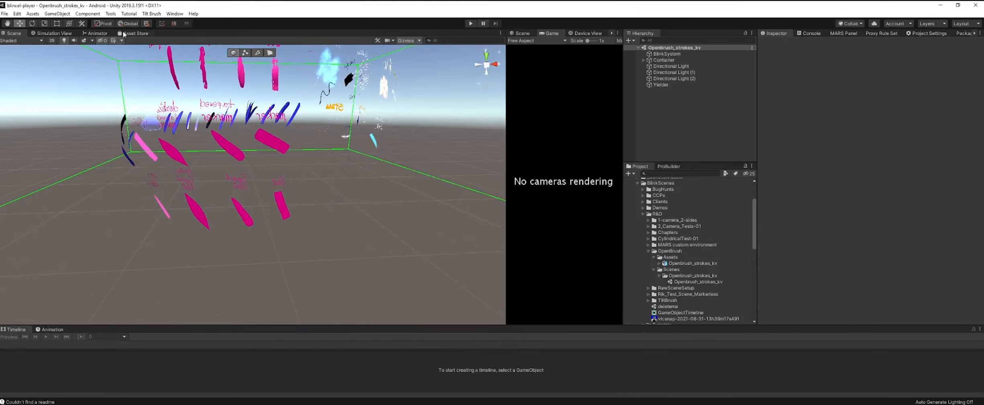
{"action": "left_click", "coordinate": [6, 13]}
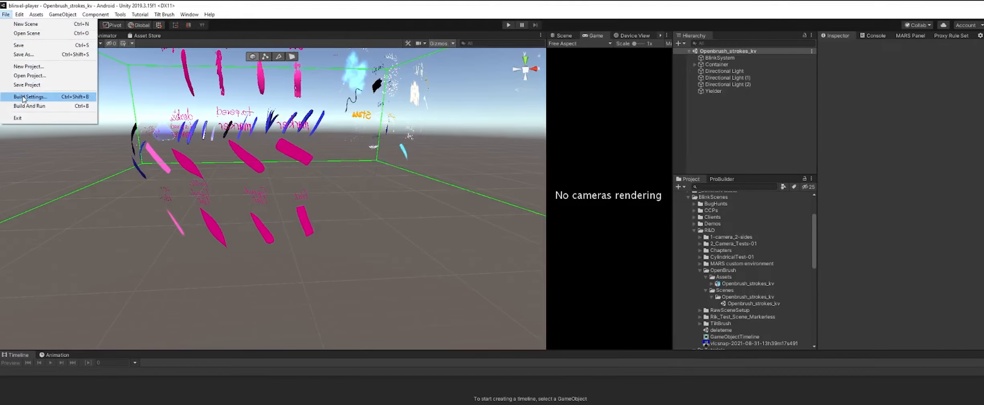
{"action": "left_click", "coordinate": [23, 97]}
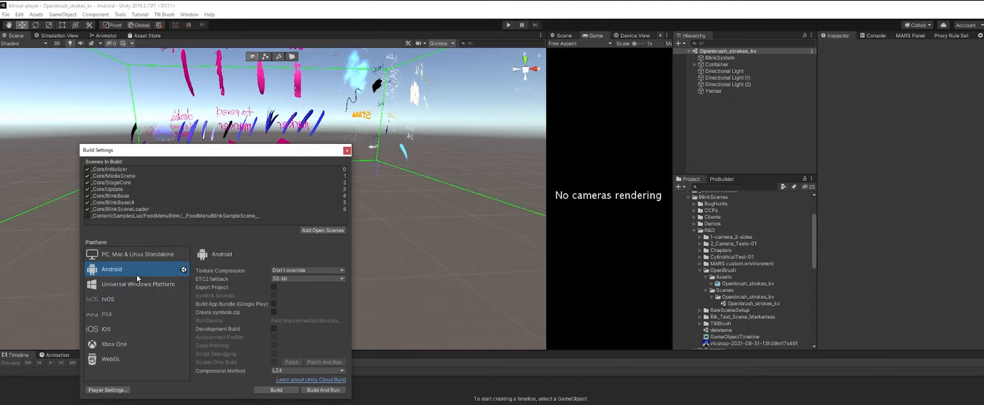
{"action": "left_click", "coordinate": [347, 151]}
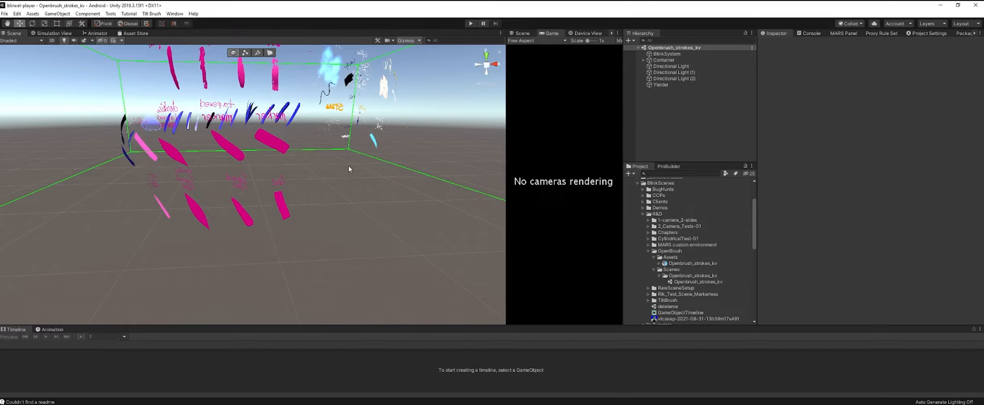
Examine the OpenBrush project folder, including its Openbrush_strokes_kv asset, Scenes folder and scene file
{"action": "middle_click_drag", "start_coordinate": [344, 166], "coordinate": [318, 192]}
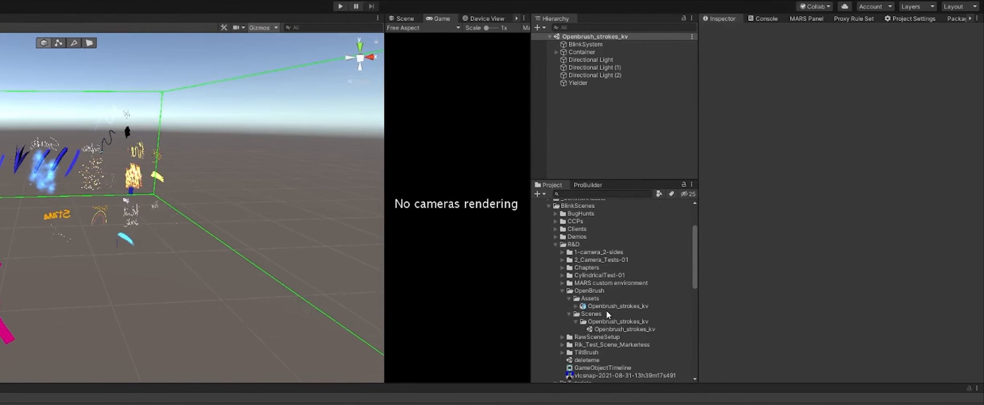
{"action": "left_click", "coordinate": [575, 292]}
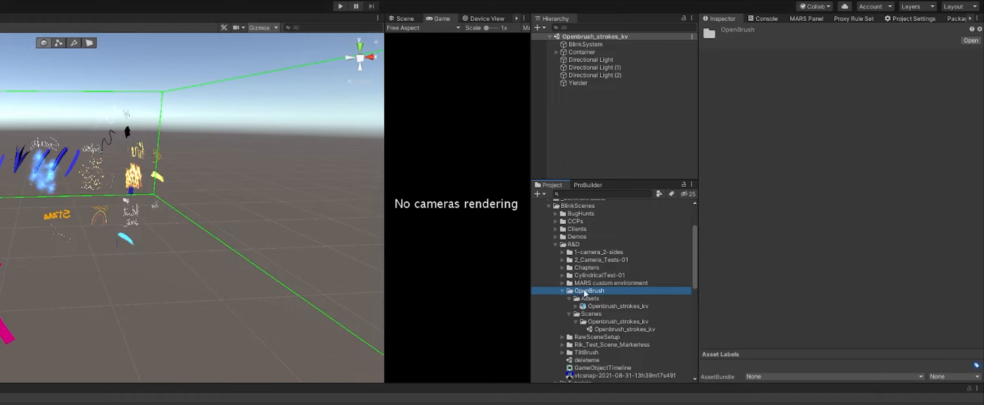
{"action": "left_click", "coordinate": [590, 299]}
{"action": "left_click", "coordinate": [597, 306]}
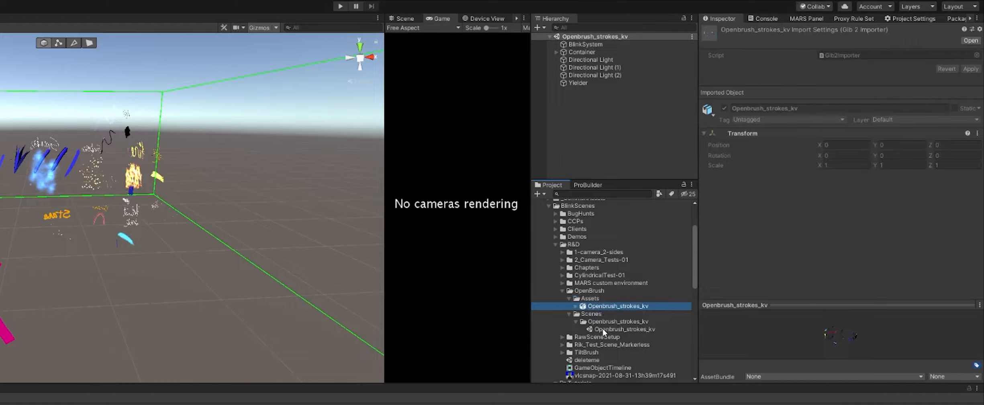
{"action": "left_click", "coordinate": [597, 316]}
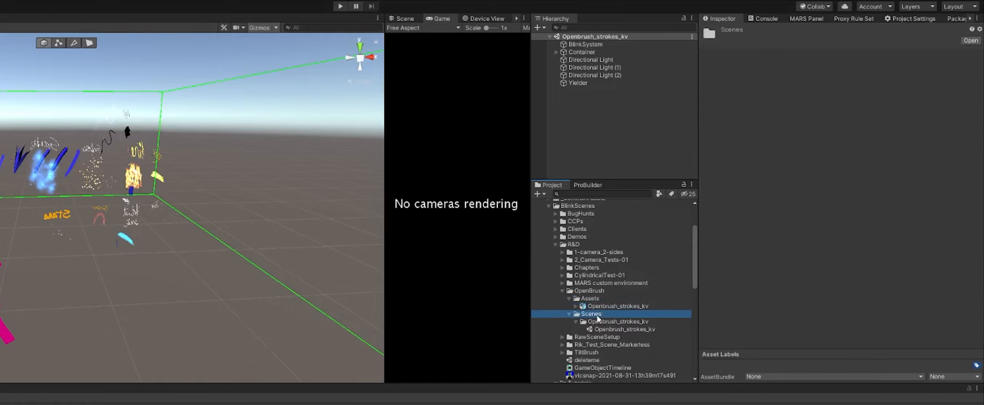
{"action": "left_click", "coordinate": [596, 323]}
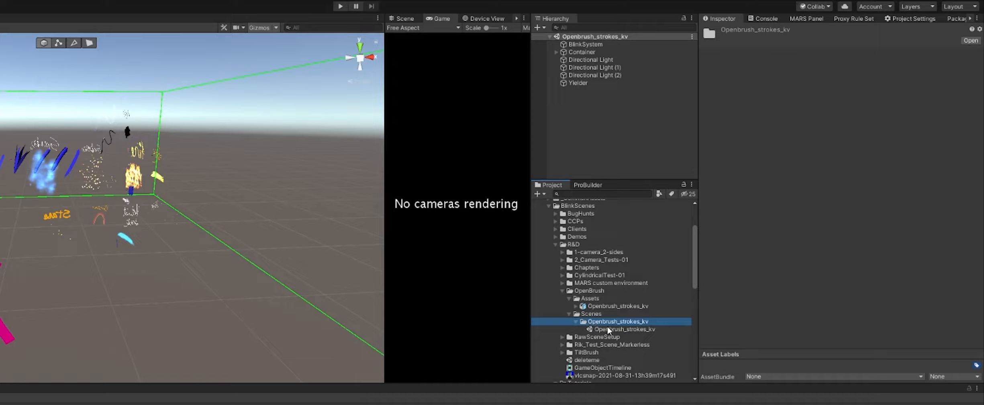
{"action": "left_click", "coordinate": [599, 328]}
{"action": "left_click", "coordinate": [600, 322]}
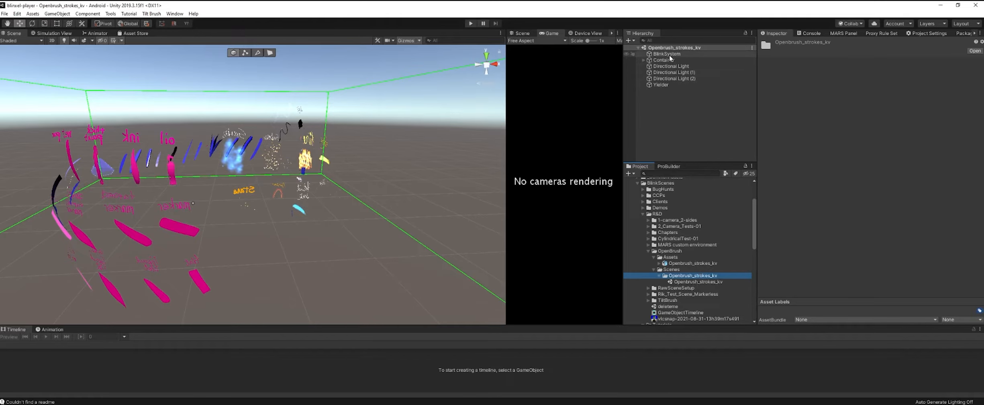
Inspect the scene's BlinkSystem and Container objects and expand Container's children
{"action": "left_click", "coordinate": [670, 55]}
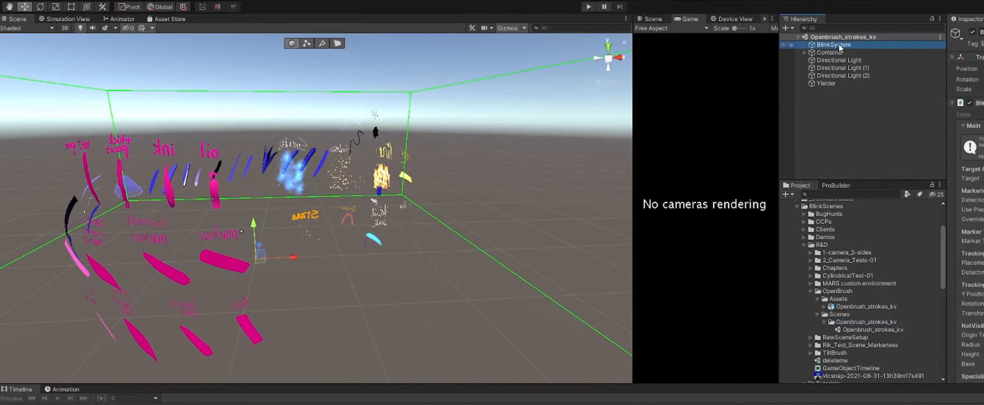
{"action": "left_click", "coordinate": [843, 53]}
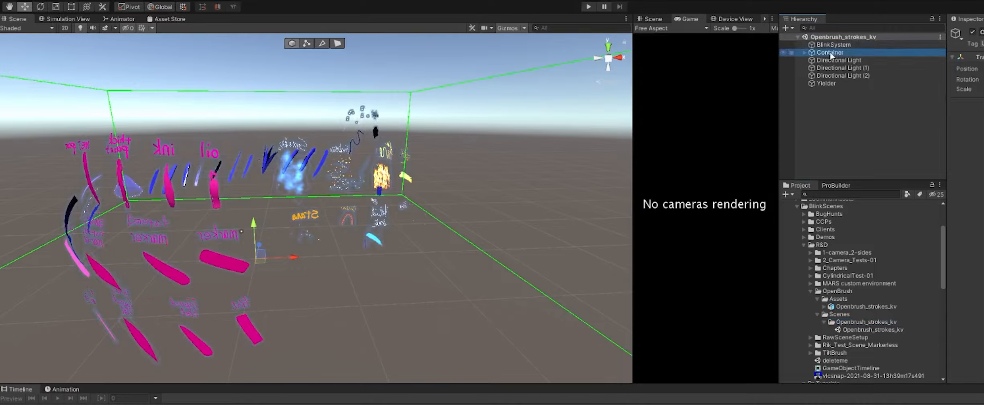
{"action": "left_click", "coordinate": [805, 53]}
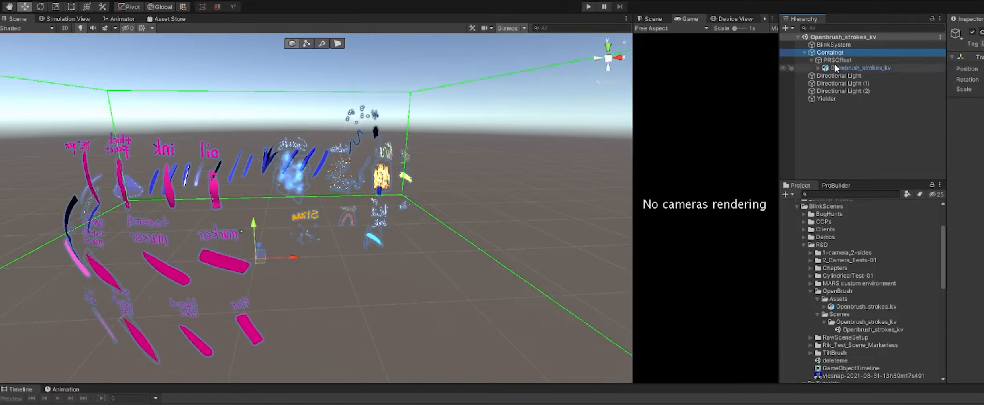
Delete every object from BlinkSystem through Yielder in the Openbrush_strokes_kv scene and save the scene
{"action": "left_click", "coordinate": [841, 99]}
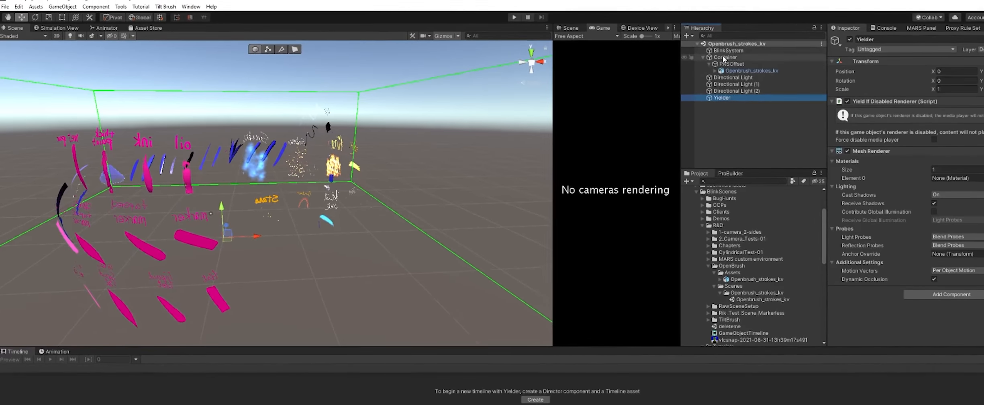
{"action": "left_click", "coordinate": [834, 45], "text": "shift"}
{"action": "key", "text": "Delete"}
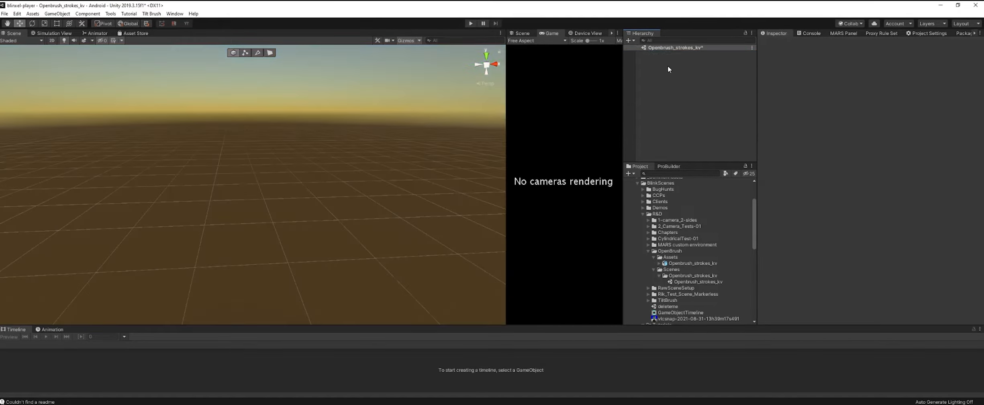
{"action": "key", "text": "ctrl+s"}
Create an empty game object named BlinkSystem and reset its transform
{"action": "right_click", "coordinate": [662, 60]}
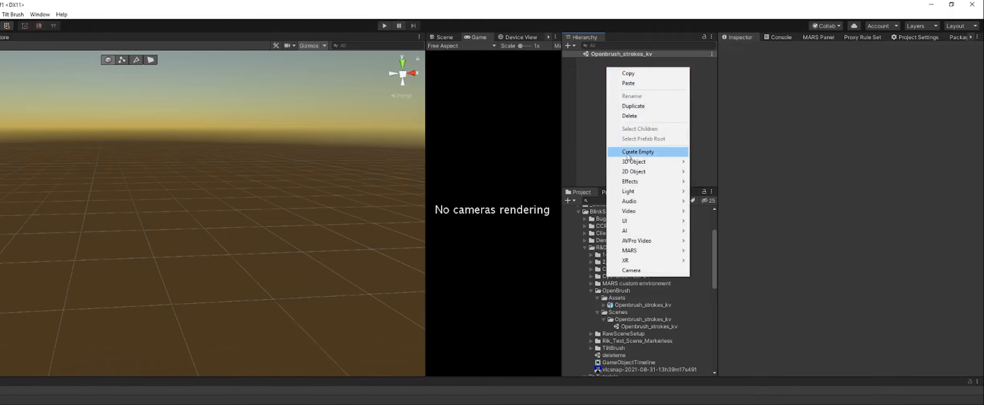
{"action": "left_click", "coordinate": [629, 153]}
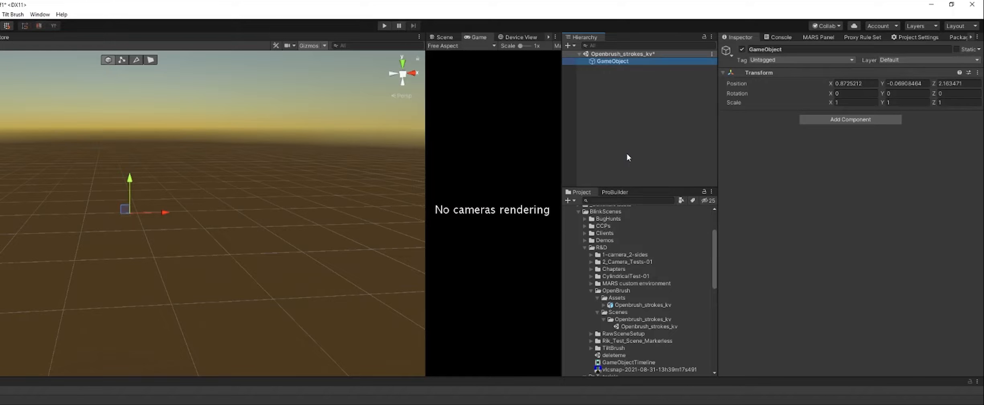
{"action": "left_click", "coordinate": [795, 49]}
{"action": "type", "text": "B"}
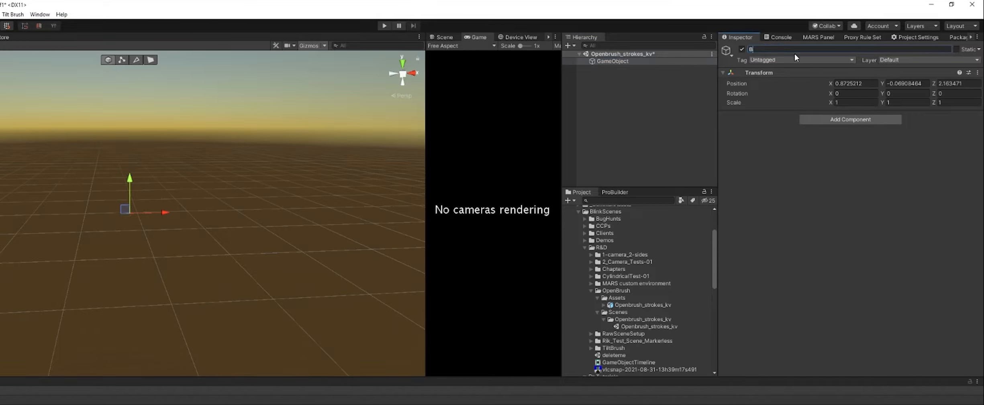
{"action": "type", "text": "linkSystem"}
{"action": "key", "text": "Return"}
{"action": "right_click", "coordinate": [756, 73]}
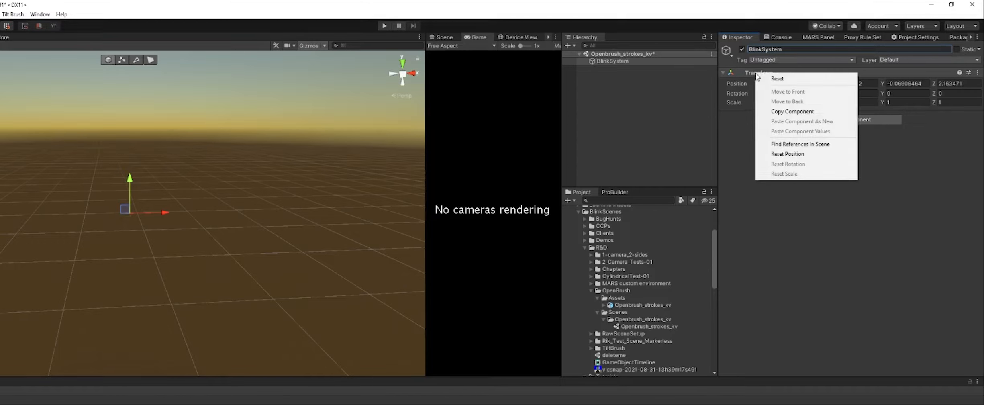
{"action": "left_click", "coordinate": [775, 79]}
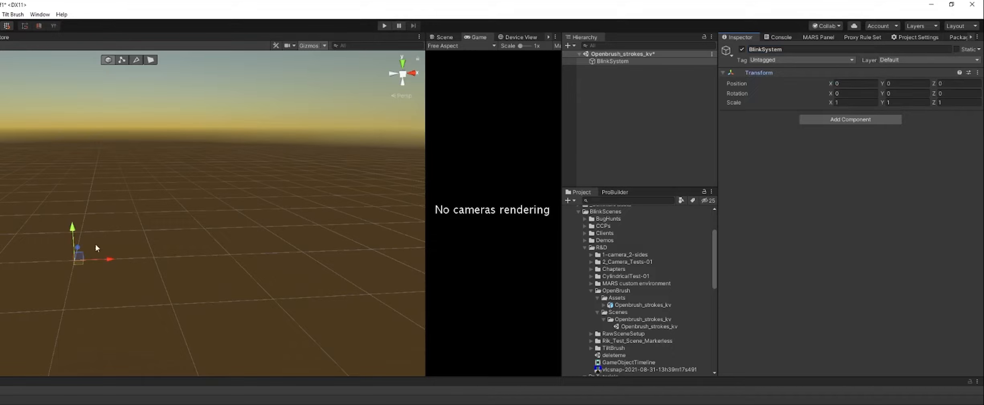
Try moving, rotating and scaling BlinkSystem in the scene, and reset its transform to the defaults
{"action": "left_click_drag", "start_coordinate": [76, 266], "coordinate": [212, 334]}
{"action": "key", "text": "e"}
{"action": "key", "text": "r"}
{"action": "left_click_drag", "start_coordinate": [182, 280], "coordinate": [236, 219]}
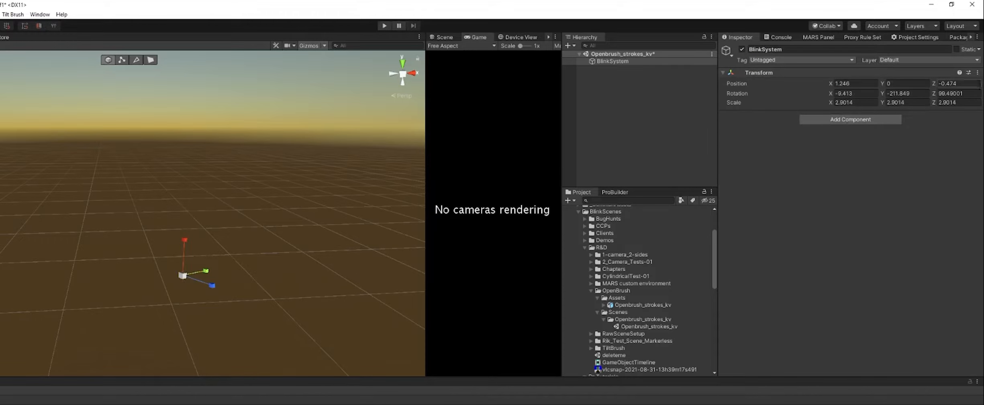
{"action": "right_click", "coordinate": [765, 73]}
{"action": "left_click", "coordinate": [771, 75]}
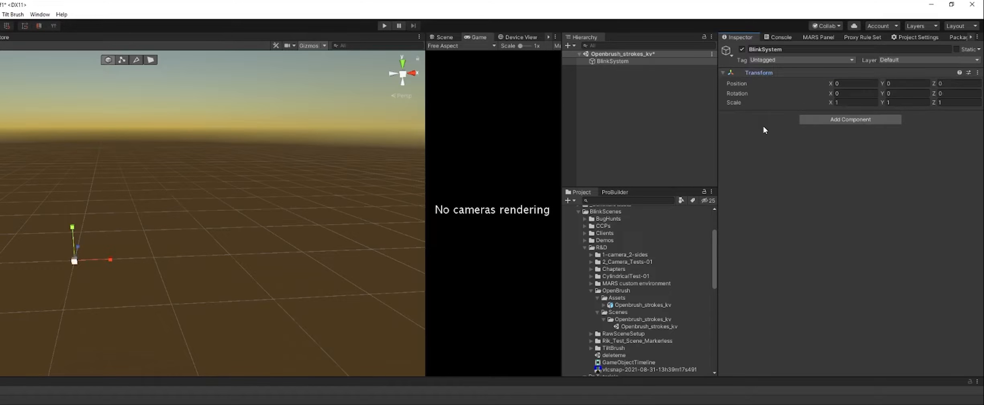
{"action": "key", "text": "w"}
Add the Blink System component to the BlinkSystem object and look through its main settings
{"action": "left_click", "coordinate": [830, 120]}
{"action": "type", "text": "blink"}
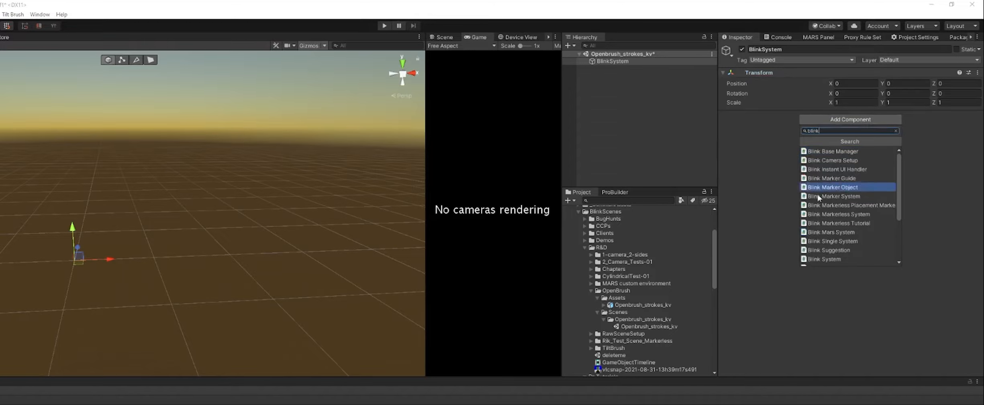
{"action": "left_click", "coordinate": [816, 259]}
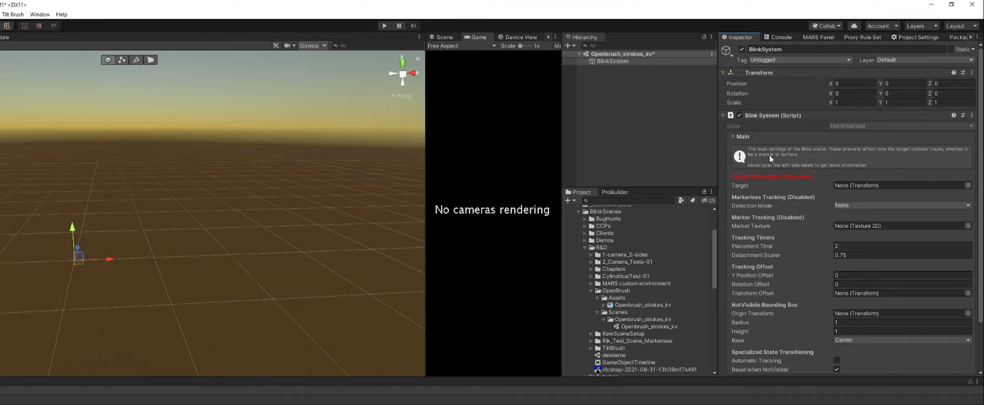
{"action": "scroll", "coordinate": [768, 154], "scroll_direction": "down", "scroll_amount": 3}
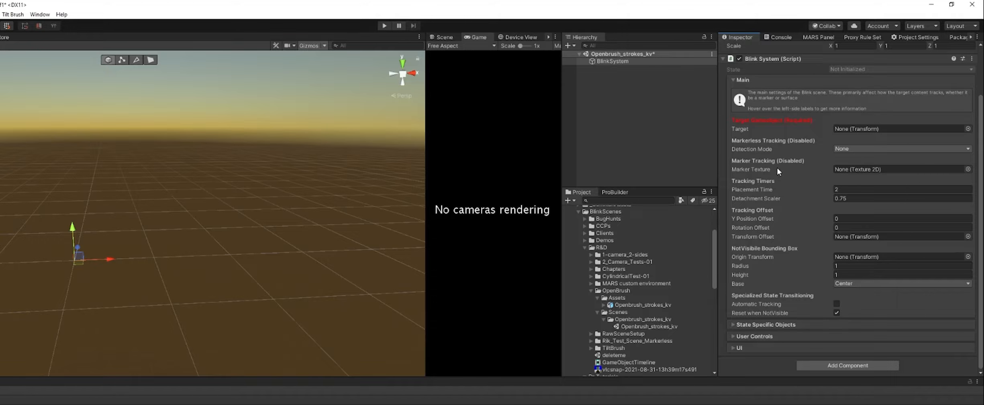
{"action": "mouse_move", "coordinate": [777, 168]}
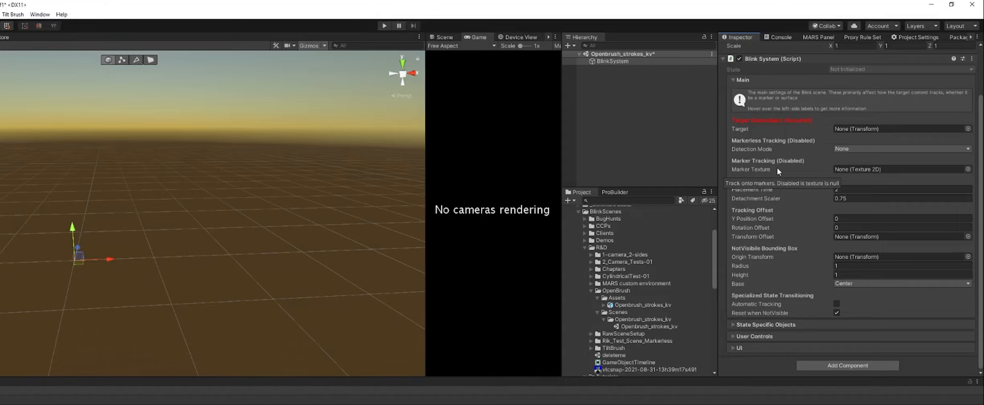
{"action": "scroll", "coordinate": [758, 161], "scroll_direction": "up", "scroll_amount": 3}
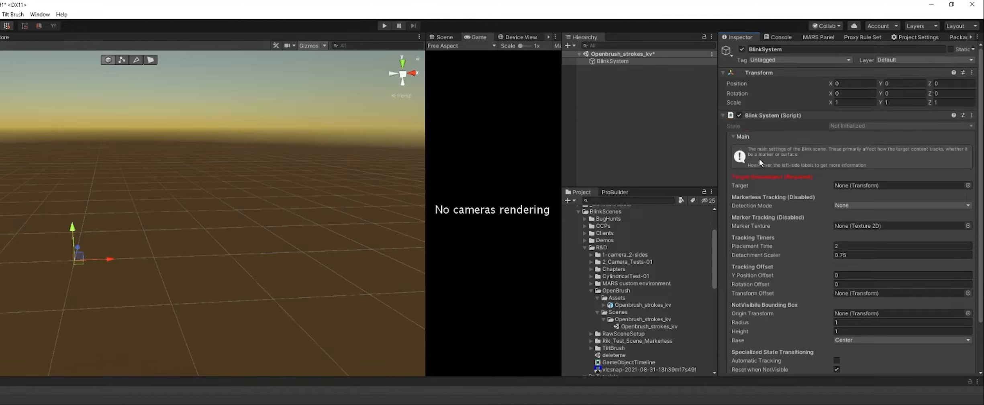
{"action": "mouse_move", "coordinate": [800, 245]}
Create a second empty game object, reset its transform and name it Container
{"action": "right_click", "coordinate": [598, 73]}
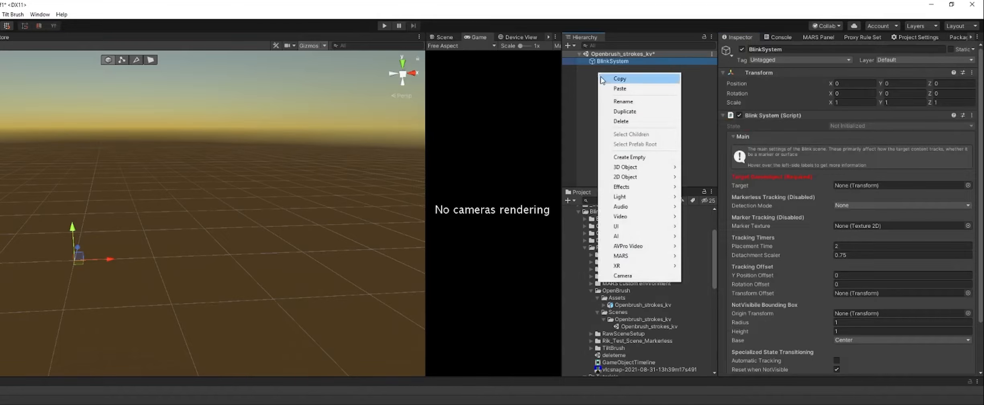
{"action": "left_click", "coordinate": [625, 157]}
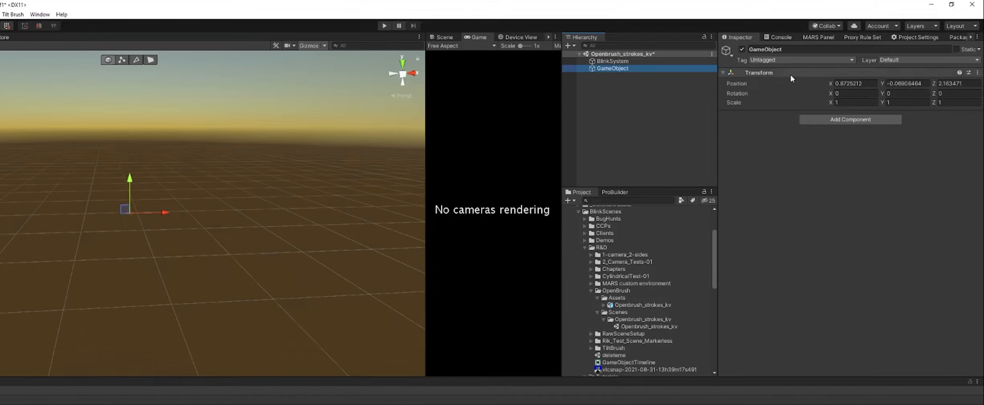
{"action": "right_click", "coordinate": [767, 70]}
{"action": "left_click", "coordinate": [776, 78]}
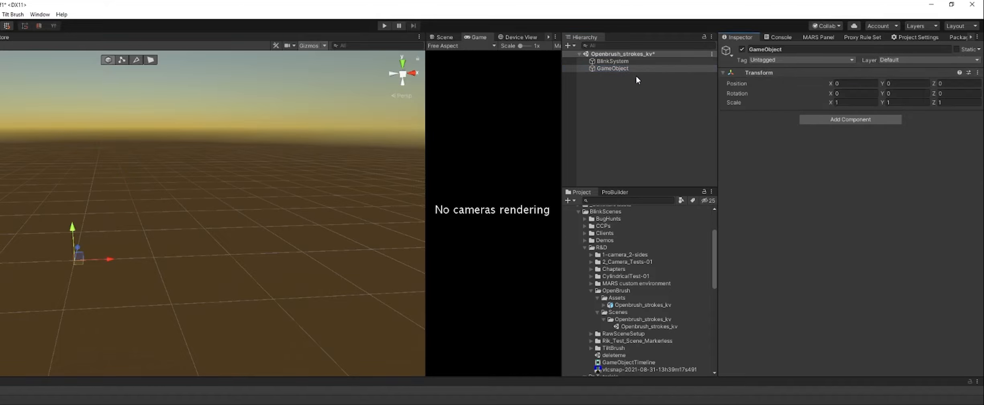
{"action": "left_click", "coordinate": [815, 53]}
{"action": "type", "text": "Container"}
{"action": "key", "text": "Return"}
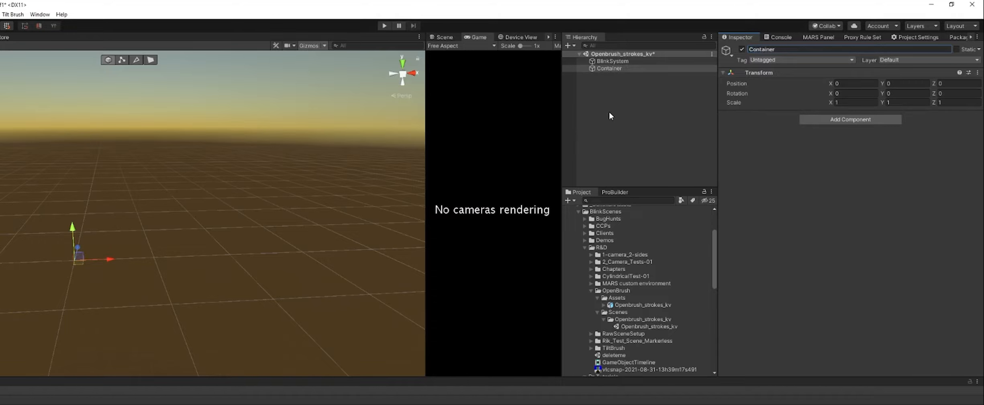
Place the Openbrush_strokes_kv model in the scene and assign it as the target of BlinkSystem
{"action": "left_click", "coordinate": [643, 304]}
{"action": "left_click_drag", "start_coordinate": [643, 302], "coordinate": [625, 132]}
{"action": "left_click", "coordinate": [613, 60]}
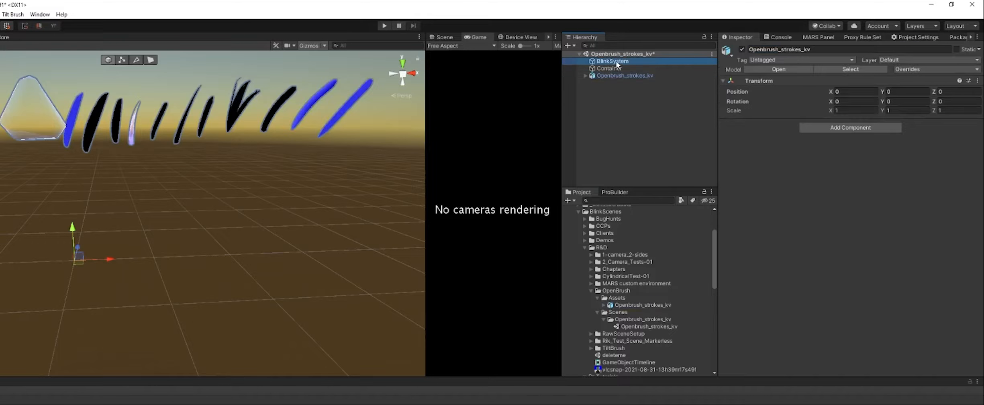
{"action": "left_click_drag", "start_coordinate": [798, 177], "coordinate": [842, 188]}
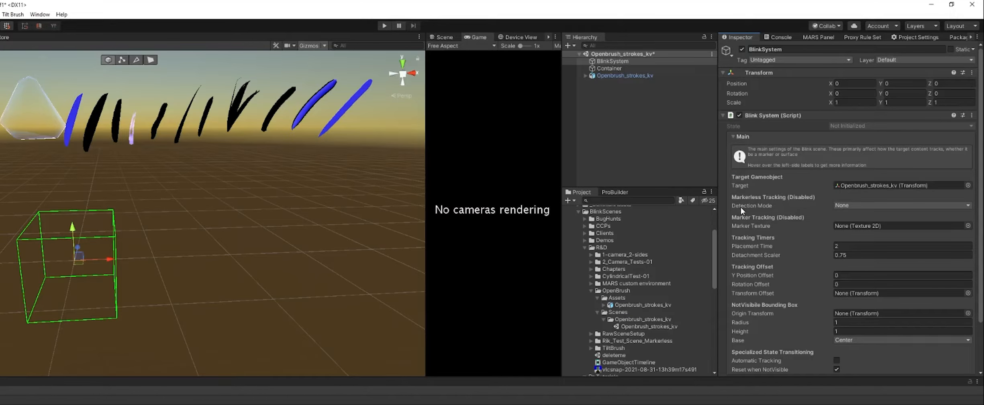
Set BlinkSystem's markerless tracking detection mode to Horizontal
{"action": "left_click", "coordinate": [844, 205]}
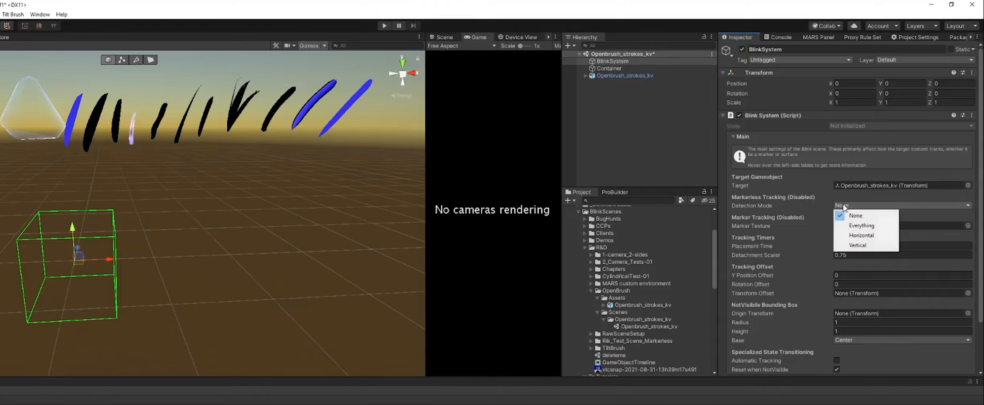
{"action": "left_click", "coordinate": [859, 237]}
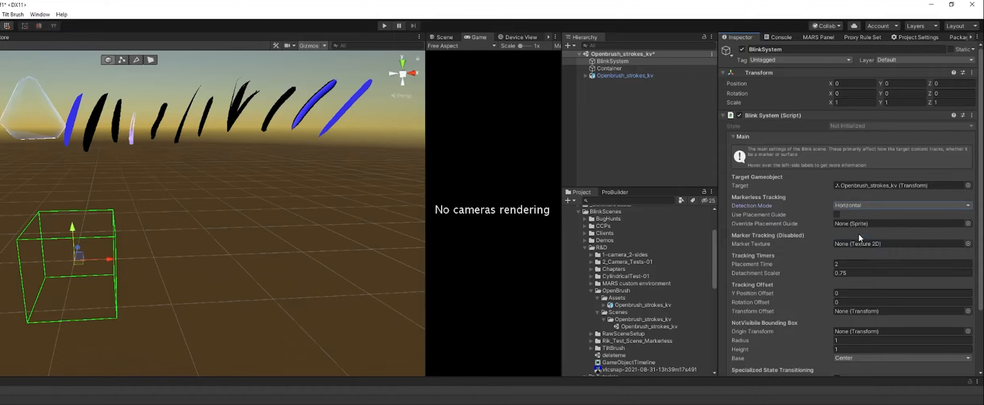
{"action": "mouse_move", "coordinate": [784, 211]}
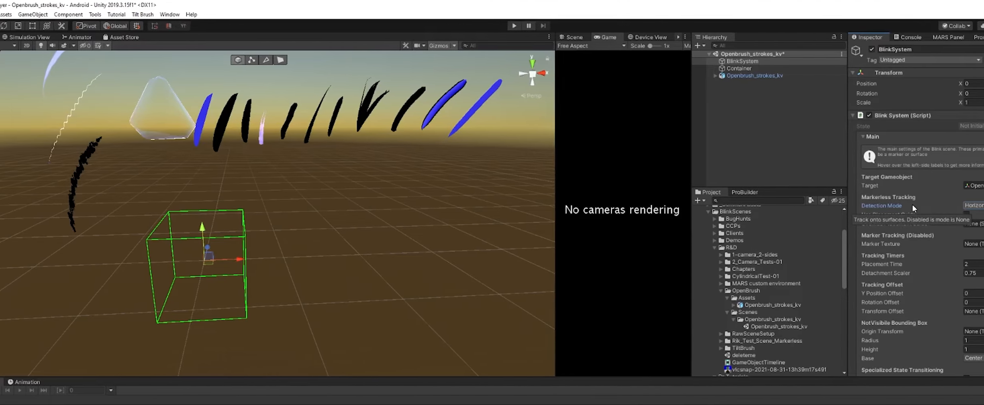
Examine the layout of the Openbrush_strokes_kv model around its pivot and the BlinkSystem bounding box
{"action": "mouse_move", "coordinate": [347, 169]}
{"action": "left_mouse_down", "text": "alt"}
{"action": "mouse_move", "coordinate": [778, 148]}
{"action": "mouse_move", "coordinate": [454, 200]}
{"action": "mouse_move", "coordinate": [469, 198]}
{"action": "mouse_move", "coordinate": [450, 226]}
{"action": "mouse_move", "coordinate": [333, 237]}
{"action": "left_mouse_up", "text": "alt"}
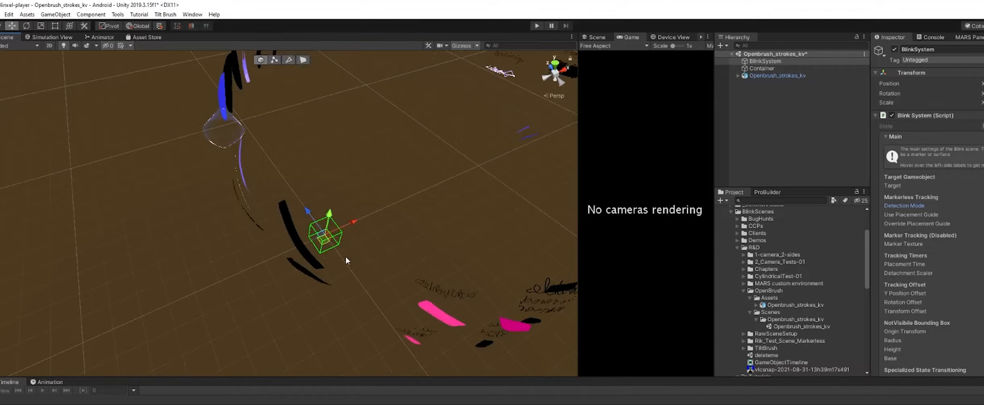
{"action": "mouse_move", "coordinate": [315, 250]}
{"action": "left_mouse_down", "text": "alt"}
{"action": "mouse_move", "coordinate": [397, 209]}
{"action": "mouse_move", "coordinate": [225, 265]}
{"action": "mouse_move", "coordinate": [304, 247]}
{"action": "left_mouse_up", "text": "alt"}
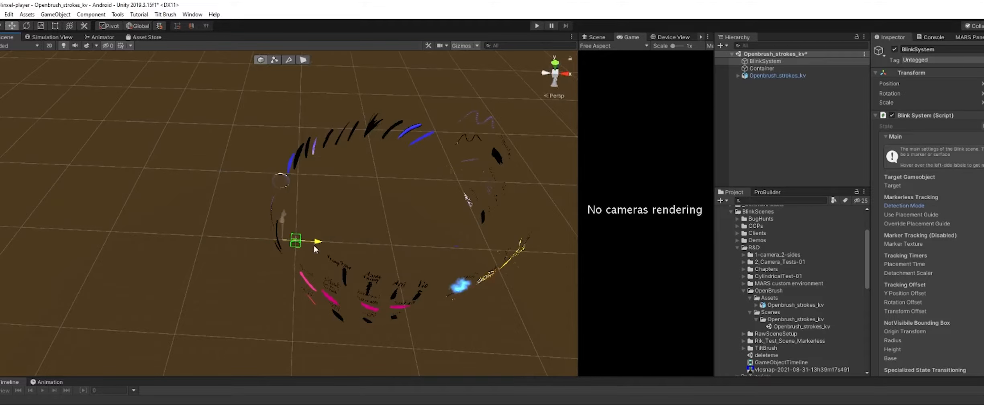
{"action": "left_click", "coordinate": [743, 76]}
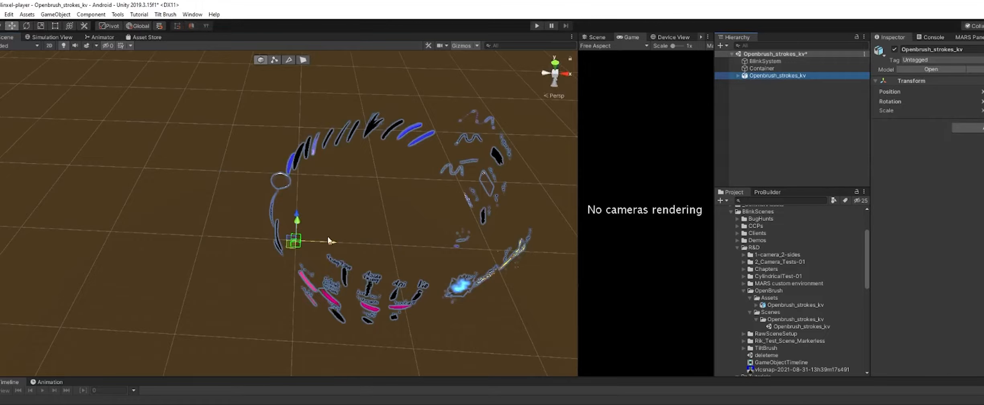
{"action": "key", "text": "f"}
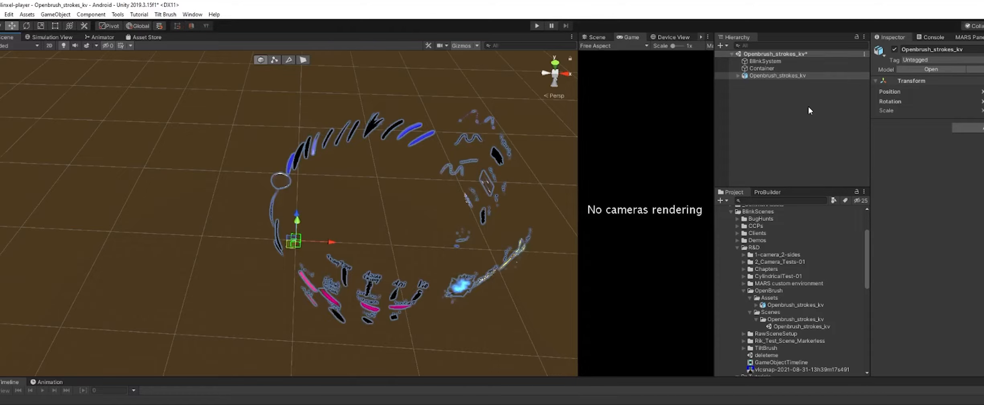
{"action": "left_click", "coordinate": [776, 67]}
{"action": "left_click", "coordinate": [777, 61]}
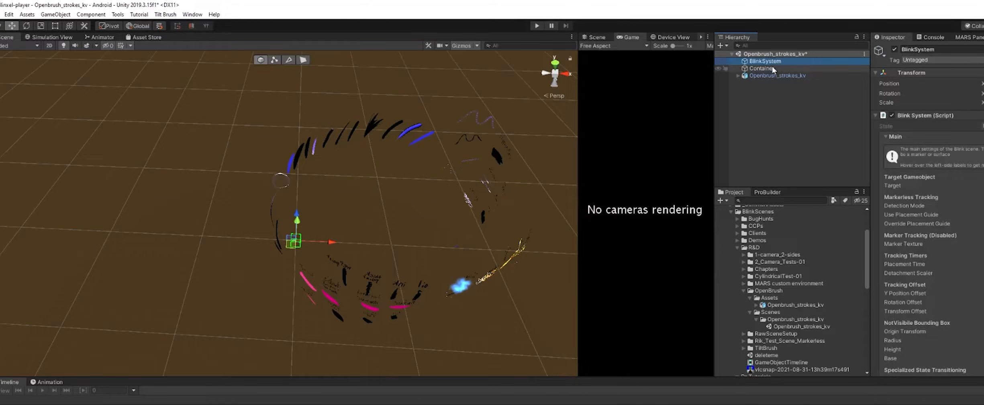
Create an empty child object named PRSOffset under Container and nest the Openbrush_strokes_kv model inside it
{"action": "left_click", "coordinate": [768, 69]}
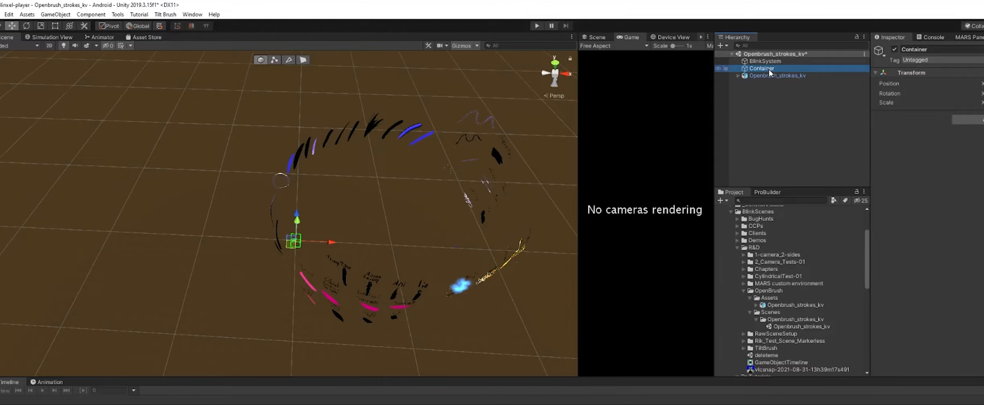
{"action": "right_click", "coordinate": [769, 70]}
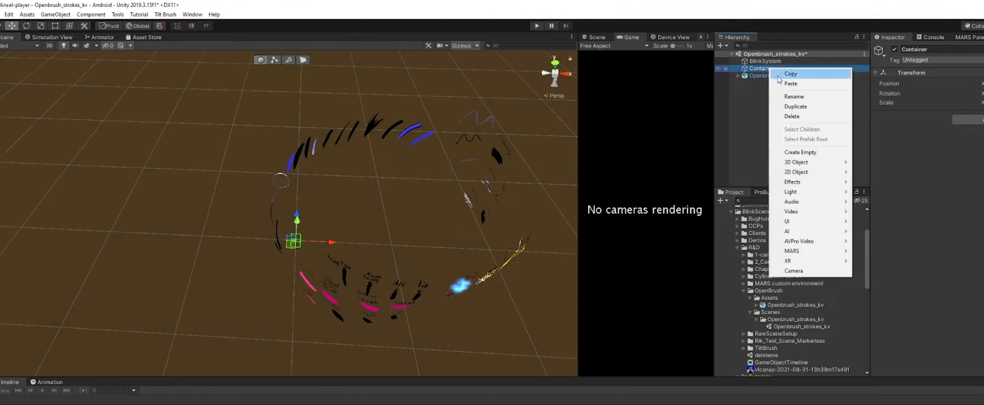
{"action": "left_click", "coordinate": [791, 152]}
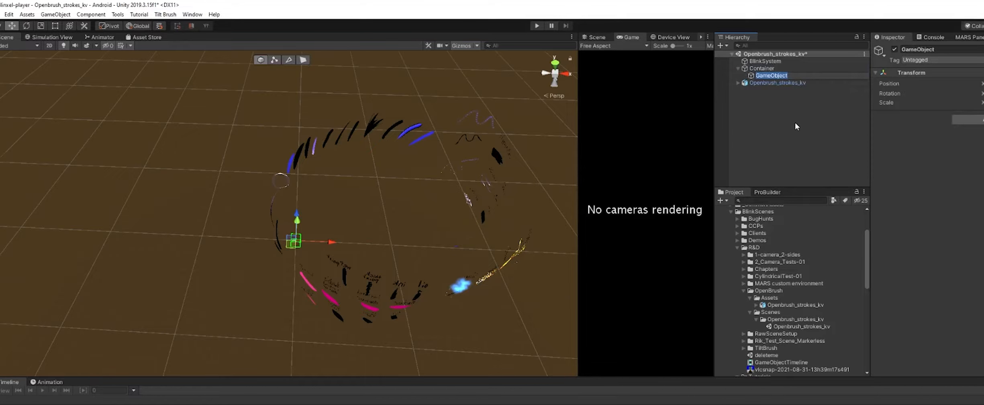
{"action": "type", "text": "PR"}
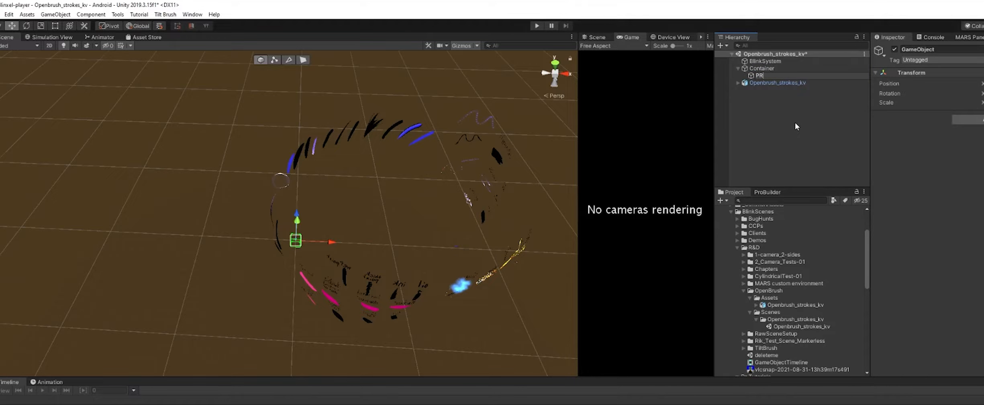
{"action": "type", "text": "SOffset"}
{"action": "key", "text": "Return"}
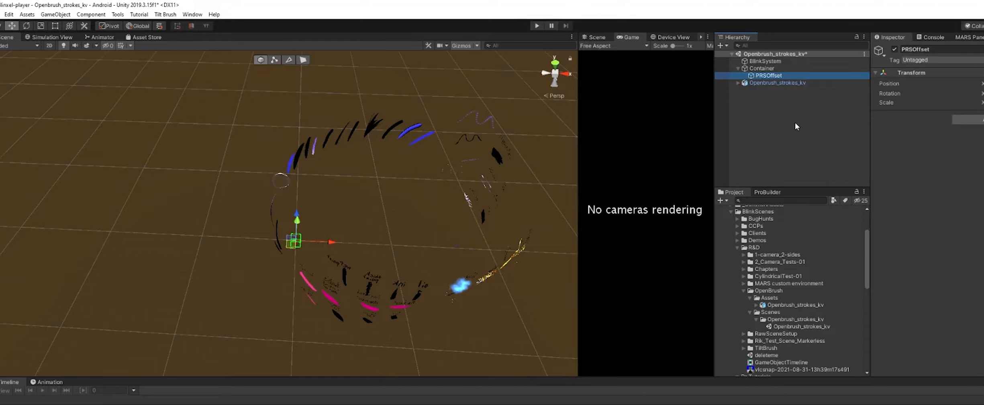
{"action": "left_click", "coordinate": [773, 83]}
{"action": "left_click_drag", "start_coordinate": [780, 79], "coordinate": [781, 76]}
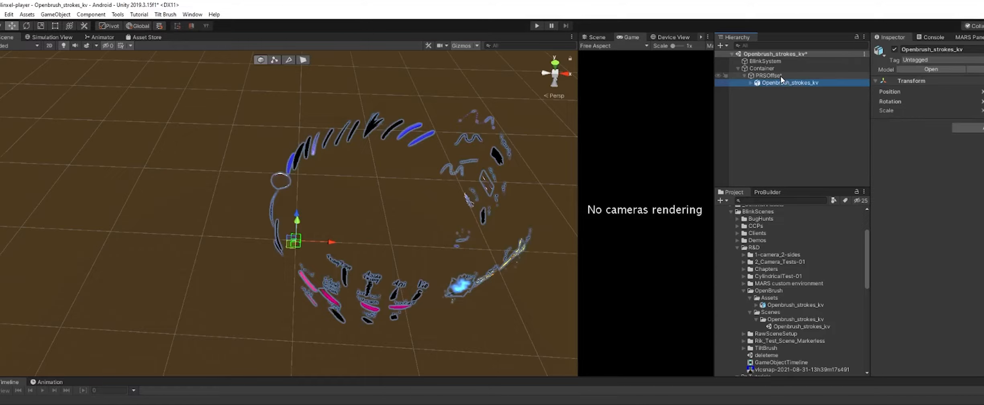
Set the target of BlinkSystem to the Container object
{"action": "left_click", "coordinate": [778, 61]}
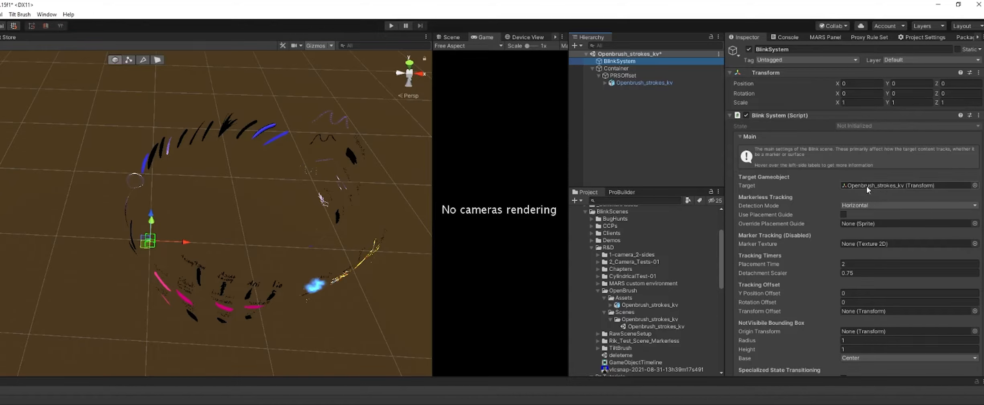
{"action": "mouse_move", "coordinate": [797, 186]}
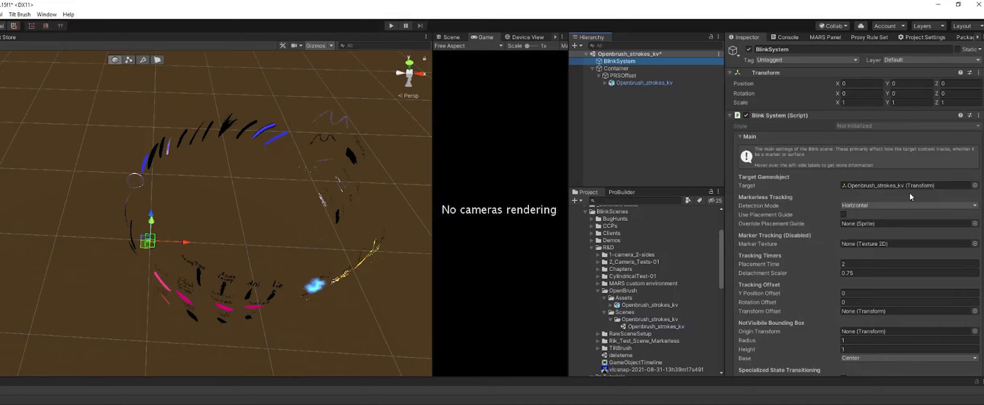
{"action": "left_click_drag", "start_coordinate": [628, 68], "coordinate": [856, 188]}
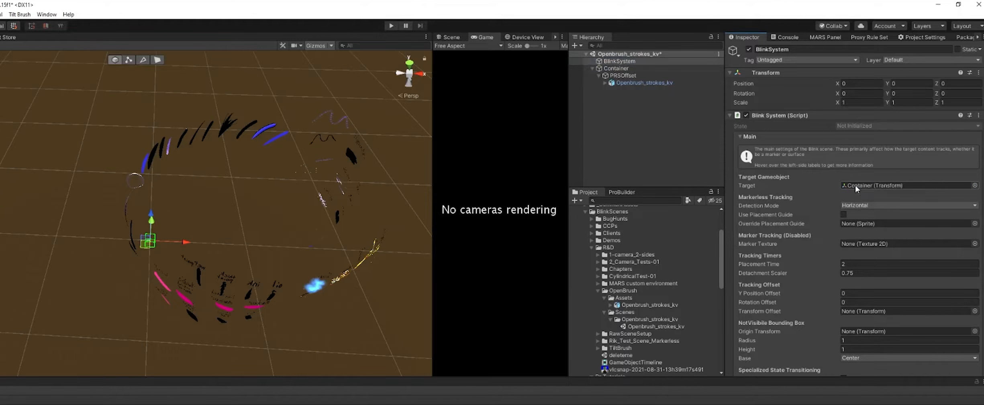
Scale PRSOffset uniformly to about 0.45 and move it along X to about -4.04, leaving Container at the origin
{"action": "left_click", "coordinate": [622, 77]}
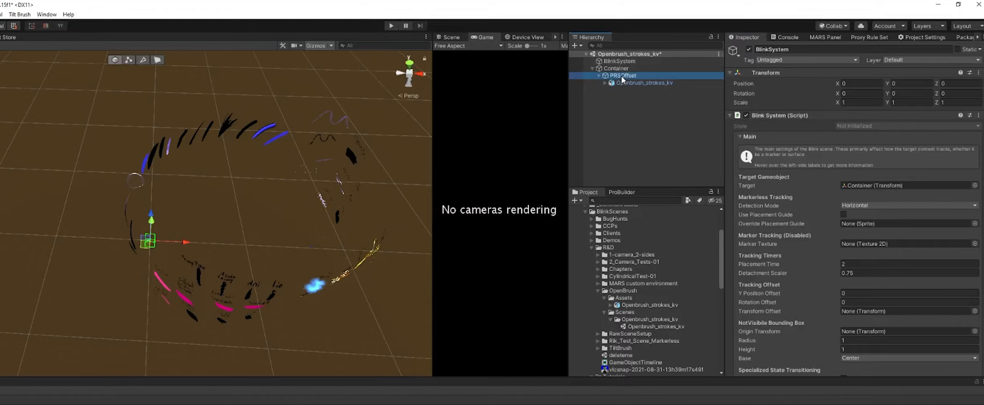
{"action": "left_click_drag", "start_coordinate": [188, 245], "coordinate": [2, 238]}
{"action": "mouse_move", "coordinate": [1, 290]}
{"action": "left_mouse_down"}
{"action": "mouse_move", "coordinate": [92, 304]}
{"action": "mouse_move", "coordinate": [114, 296]}
{"action": "left_mouse_up"}
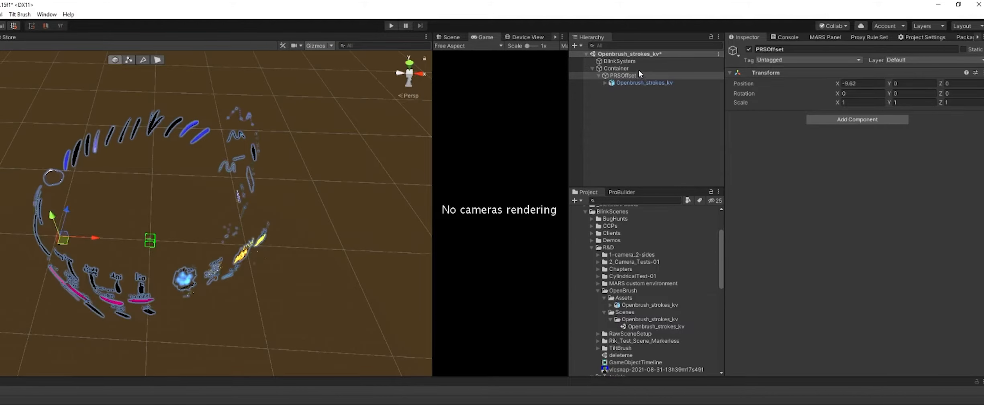
{"action": "left_click", "coordinate": [628, 69]}
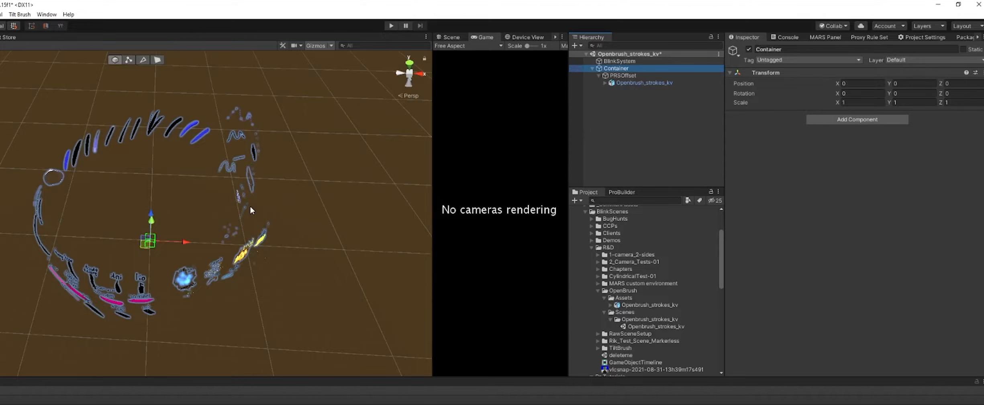
{"action": "left_click", "coordinate": [633, 76]}
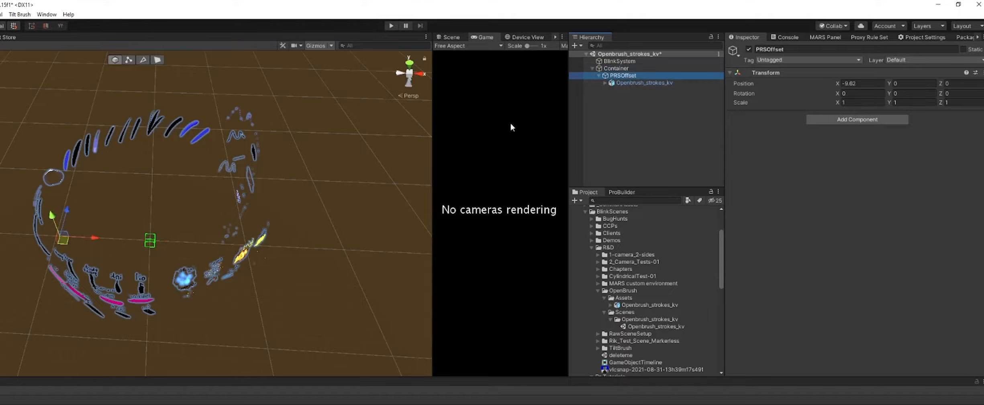
{"action": "key", "text": "r"}
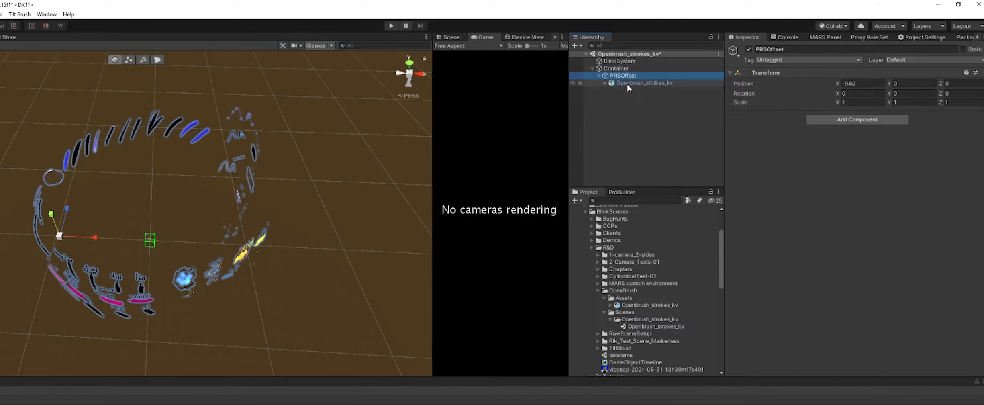
{"action": "left_click_drag", "start_coordinate": [59, 236], "coordinate": [64, 268]}
{"action": "key", "text": "w"}
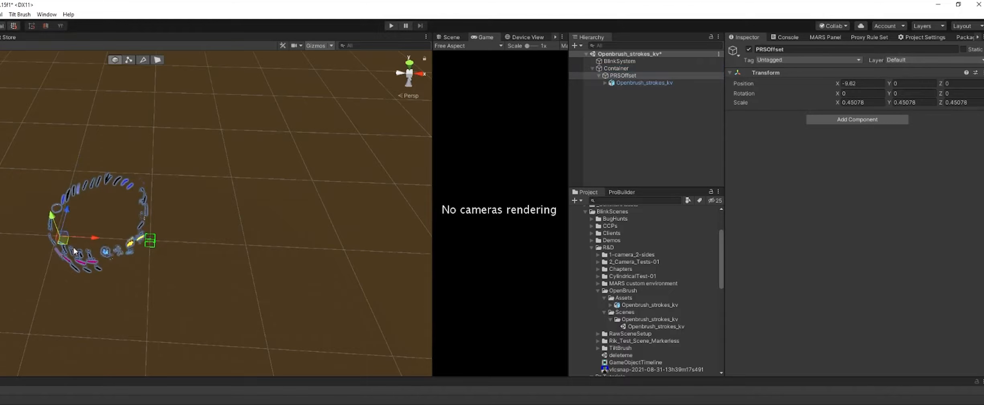
{"action": "left_click_drag", "start_coordinate": [89, 238], "coordinate": [149, 243]}
{"action": "left_click", "coordinate": [623, 70]}
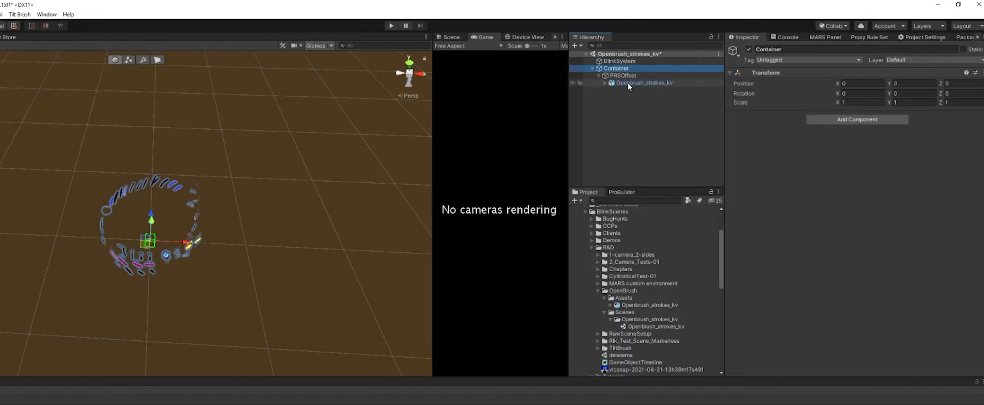
Compare the transforms of the Openbrush_strokes_kv model, PRSOffset and Container
{"action": "left_click", "coordinate": [630, 83]}
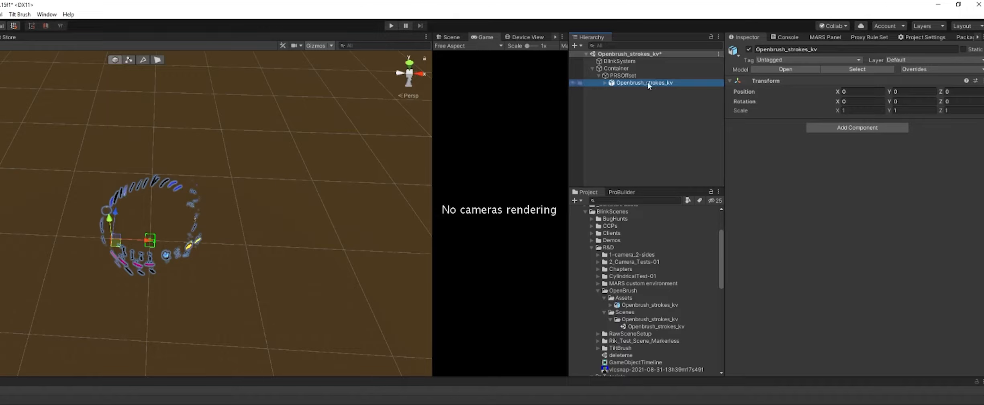
{"action": "left_click", "coordinate": [595, 77]}
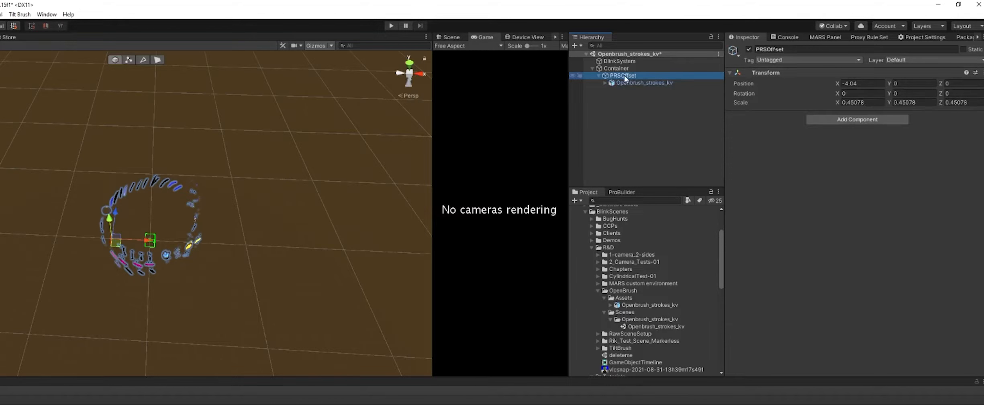
{"action": "left_click", "coordinate": [621, 70]}
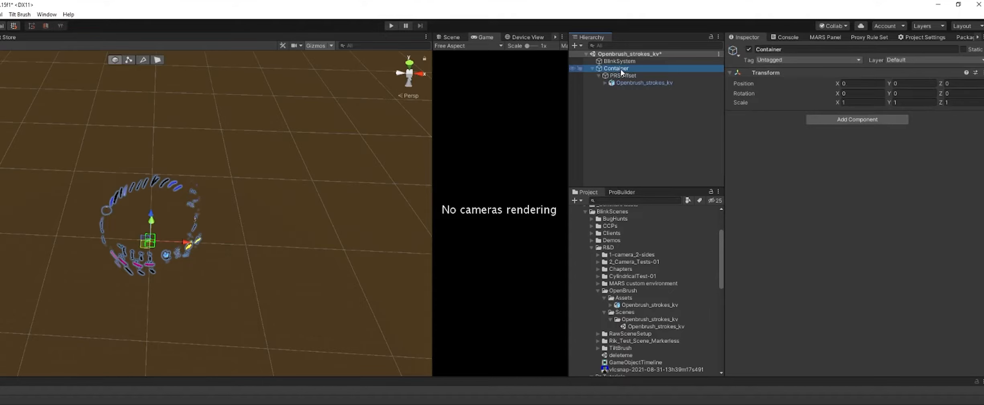
{"action": "left_click", "coordinate": [628, 83]}
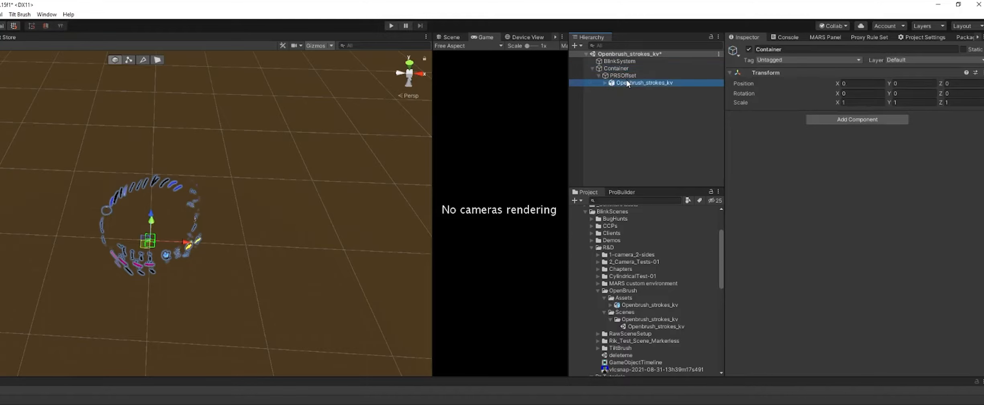
Switch to a top view and move PRSOffset so the ring of strokes is centred around the BlinkSystem bounding box
{"action": "left_click", "coordinate": [654, 75]}
{"action": "left_click", "coordinate": [567, 73]}
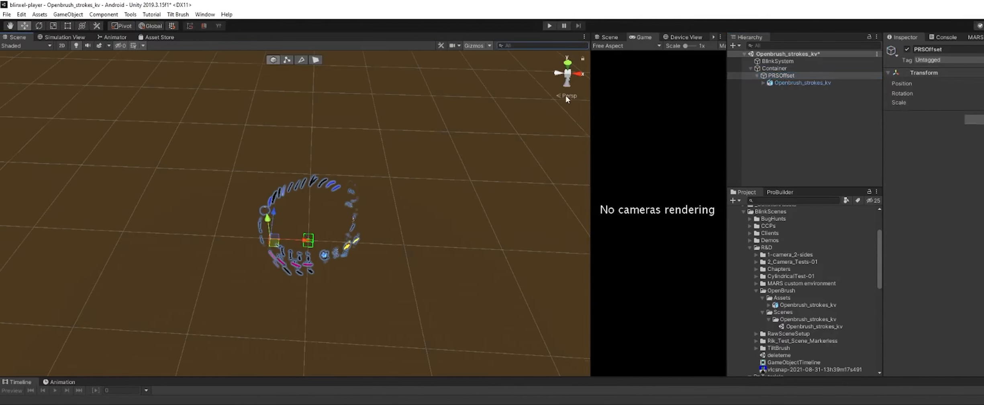
{"action": "left_click", "coordinate": [568, 66]}
{"action": "scroll", "coordinate": [482, 117], "scroll_direction": "down", "scroll_amount": 5}
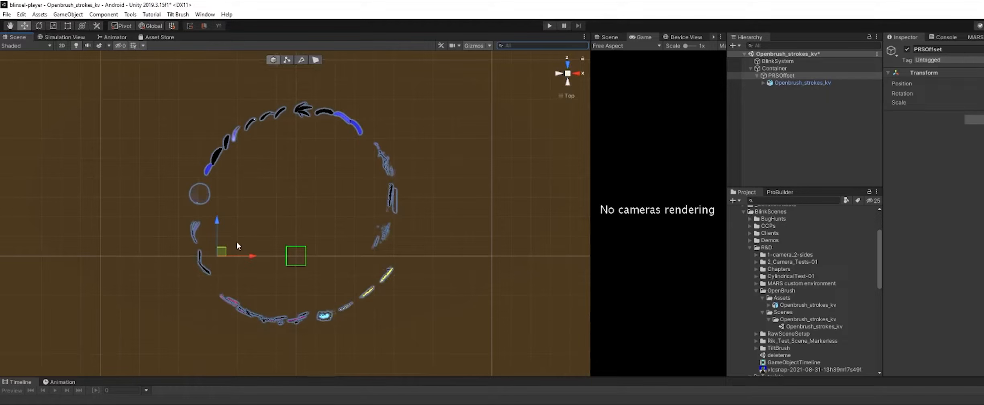
{"action": "left_click_drag", "start_coordinate": [222, 252], "coordinate": [226, 295]}
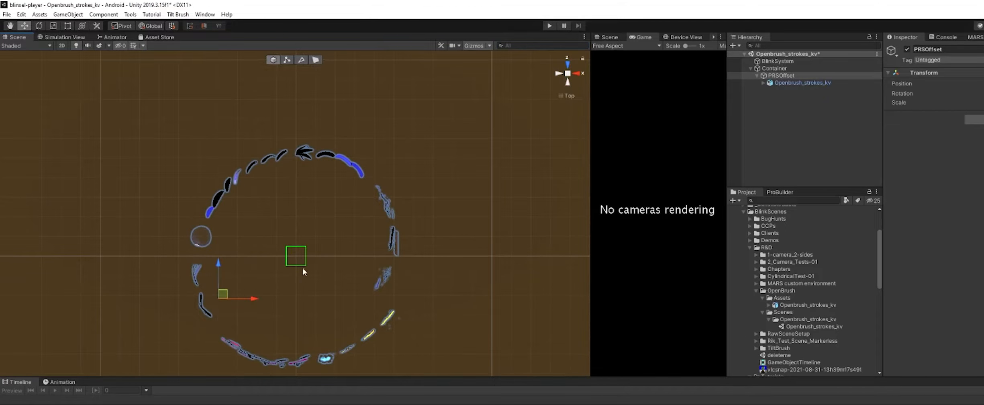
Scale PRSOffset down uniformly and reposition it so the ring of strokes sits closer around the BlinkSystem bounding box
{"action": "key", "text": "r"}
{"action": "mouse_move", "coordinate": [222, 304]}
{"action": "left_mouse_down"}
{"action": "mouse_move", "coordinate": [224, 336]}
{"action": "mouse_move", "coordinate": [238, 288]}
{"action": "mouse_move", "coordinate": [281, 266]}
{"action": "left_mouse_up"}
{"action": "key", "text": "w"}
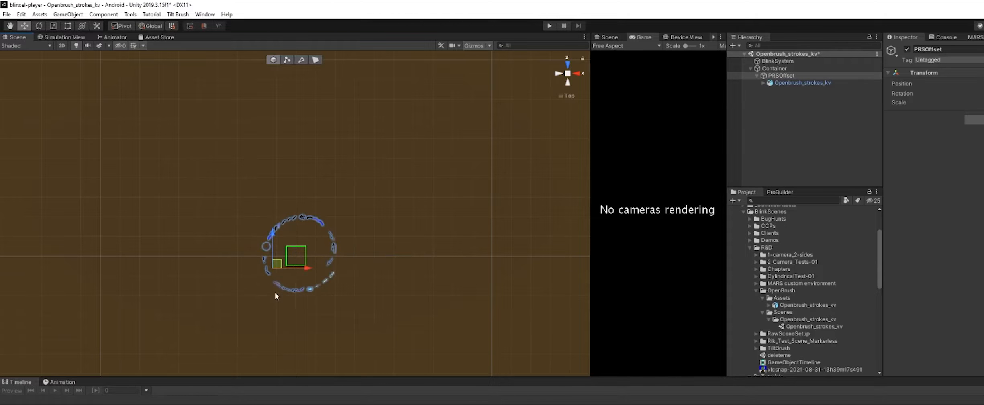
{"action": "scroll", "coordinate": [275, 296], "scroll_direction": "up", "scroll_amount": 5}
{"action": "key", "text": "r"}
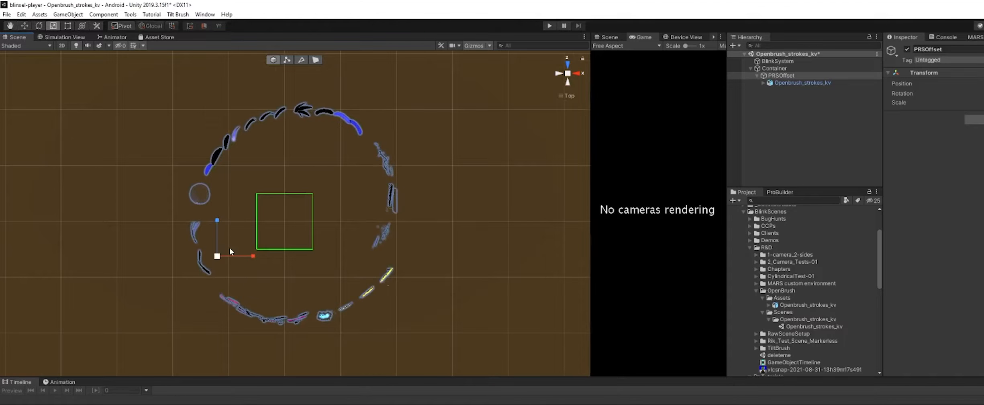
{"action": "left_click_drag", "start_coordinate": [220, 259], "coordinate": [227, 253]}
{"action": "key", "text": "w"}
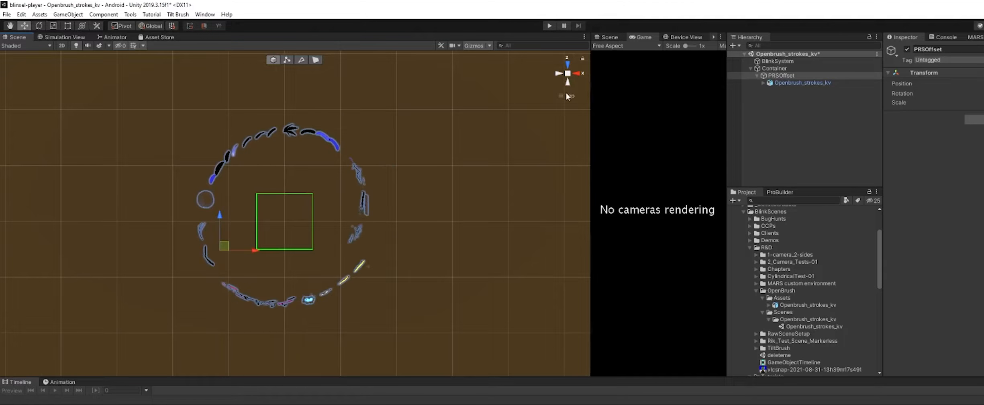
Raise PRSOffset along Y until only its lowest row of strokes meets the top of the bounding box, and save the scene
{"action": "left_click", "coordinate": [568, 82]}
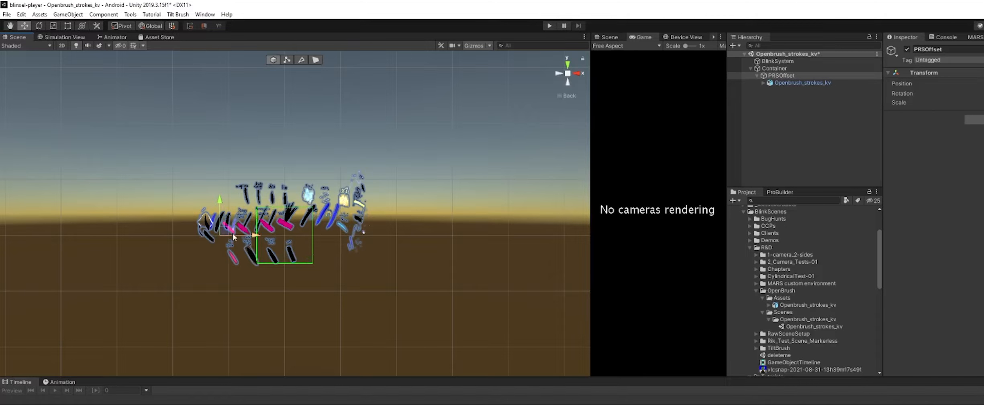
{"action": "left_click_drag", "start_coordinate": [221, 204], "coordinate": [234, 173]}
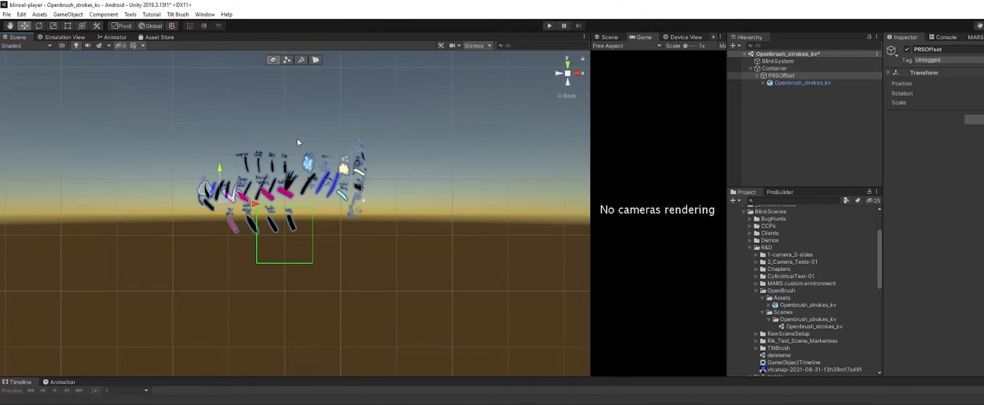
{"action": "left_click_drag", "start_coordinate": [221, 168], "coordinate": [229, 153]}
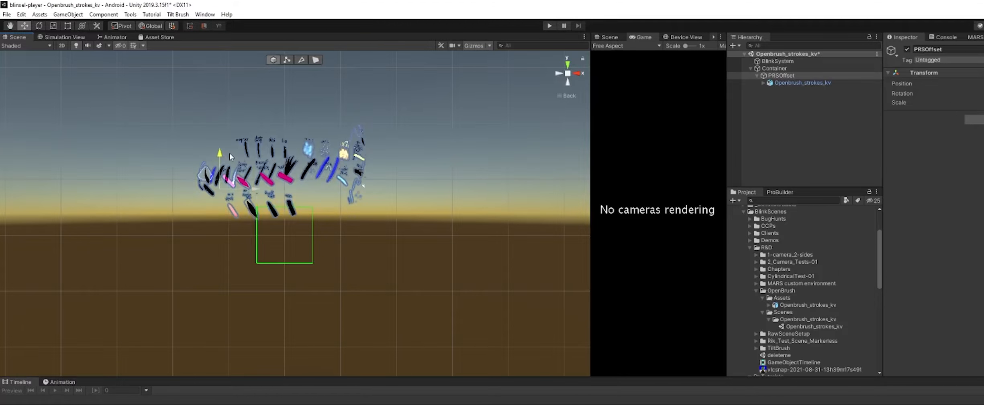
{"action": "mouse_move", "coordinate": [277, 192]}
{"action": "left_mouse_down", "text": "alt"}
{"action": "mouse_move", "coordinate": [365, 167]}
{"action": "mouse_move", "coordinate": [391, 261]}
{"action": "mouse_move", "coordinate": [504, 246]}
{"action": "mouse_move", "coordinate": [544, 213]}
{"action": "mouse_move", "coordinate": [399, 275]}
{"action": "mouse_move", "coordinate": [168, 283]}
{"action": "mouse_move", "coordinate": [435, 259]}
{"action": "mouse_move", "coordinate": [343, 274]}
{"action": "left_mouse_up", "text": "alt"}
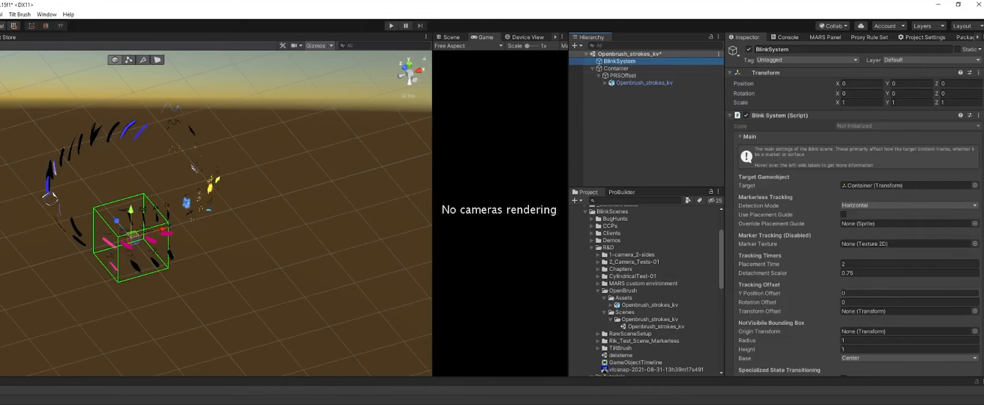
{"action": "mouse_move", "coordinate": [821, 276]}
{"action": "key", "text": "ctrl+s"}
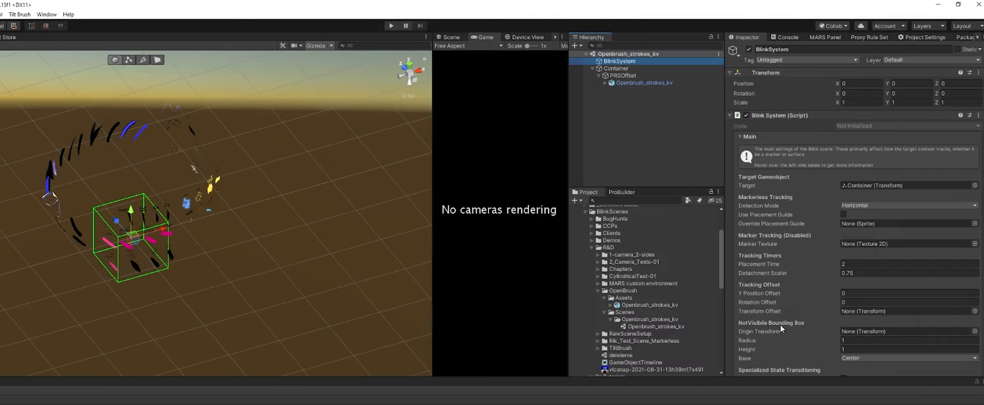
Examine the strokes and bounding box by looking around in perspective, comparing with the isometric projection
{"action": "mouse_move", "coordinate": [789, 323]}
{"action": "mouse_move", "coordinate": [230, 242]}
{"action": "left_mouse_down", "text": "alt"}
{"action": "mouse_move", "coordinate": [231, 297]}
{"action": "mouse_move", "coordinate": [230, 235]}
{"action": "left_mouse_up", "text": "alt"}
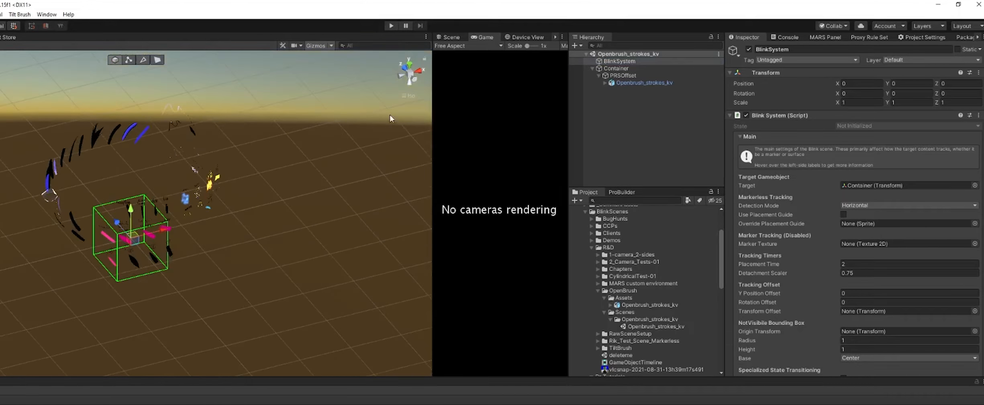
{"action": "left_click", "coordinate": [406, 97]}
{"action": "mouse_move", "coordinate": [263, 193]}
{"action": "right_mouse_down"}
{"action": "mouse_move", "coordinate": [243, 242]}
{"action": "mouse_move", "coordinate": [214, 261]}
{"action": "mouse_move", "coordinate": [286, 163]}
{"action": "mouse_move", "coordinate": [302, 115]}
{"action": "mouse_move", "coordinate": [296, 197]}
{"action": "mouse_move", "coordinate": [185, 191]}
{"action": "right_mouse_up"}
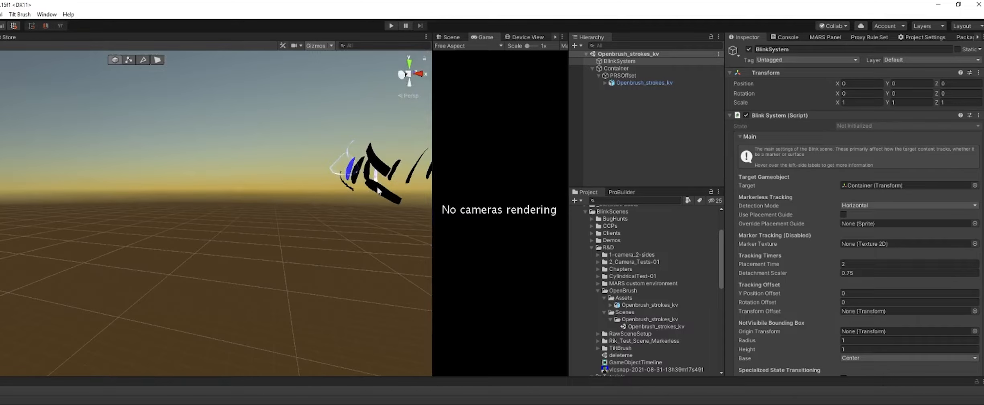
{"action": "mouse_move", "coordinate": [350, 217]}
{"action": "right_mouse_down"}
{"action": "mouse_move", "coordinate": [462, 240]}
{"action": "mouse_move", "coordinate": [488, 135]}
{"action": "mouse_move", "coordinate": [464, 218]}
{"action": "right_mouse_up"}
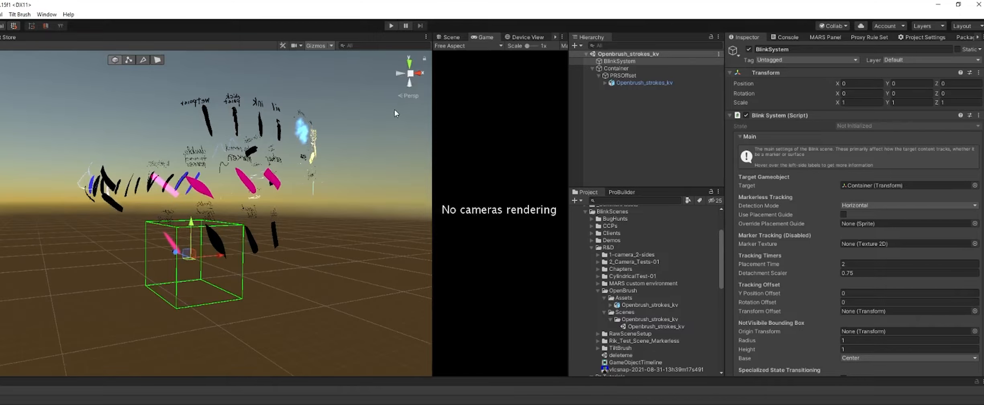
{"action": "left_click", "coordinate": [410, 96]}
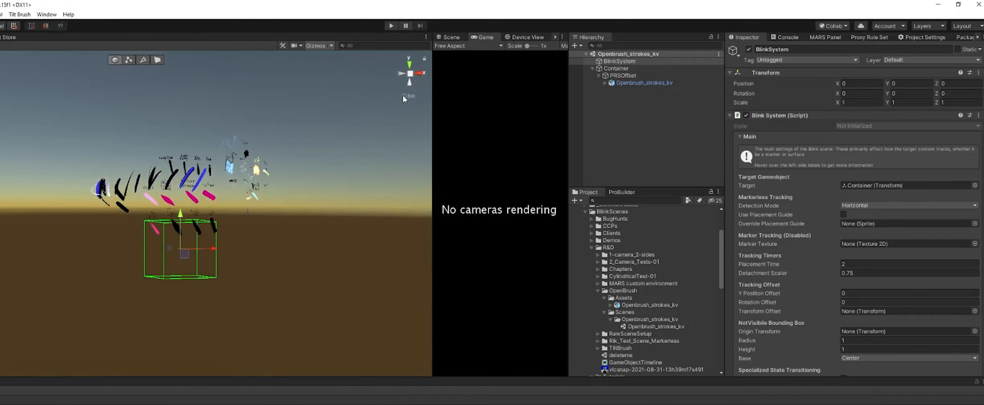
Set the NotVisible Bounding Box radius to 3.77 so the box encloses the whole ring of strokes seen from above
{"action": "left_click", "coordinate": [409, 65]}
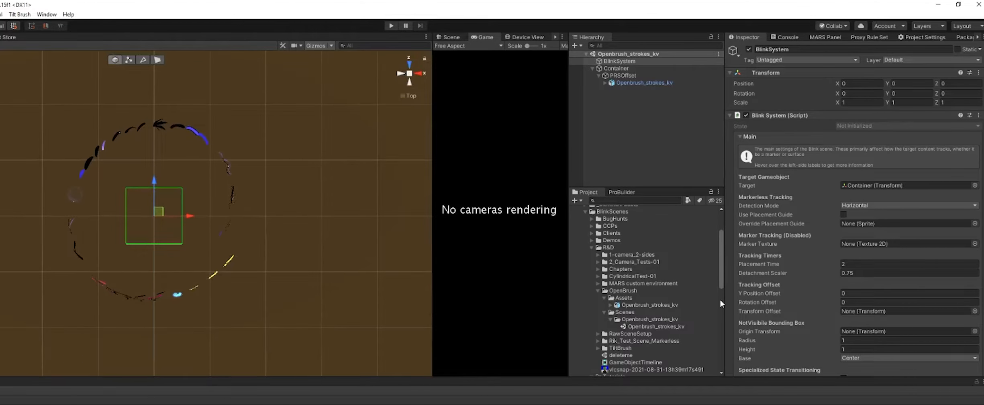
{"action": "left_click", "coordinate": [753, 341]}
{"action": "left_click_drag", "start_coordinate": [752, 340], "coordinate": [797, 341]}
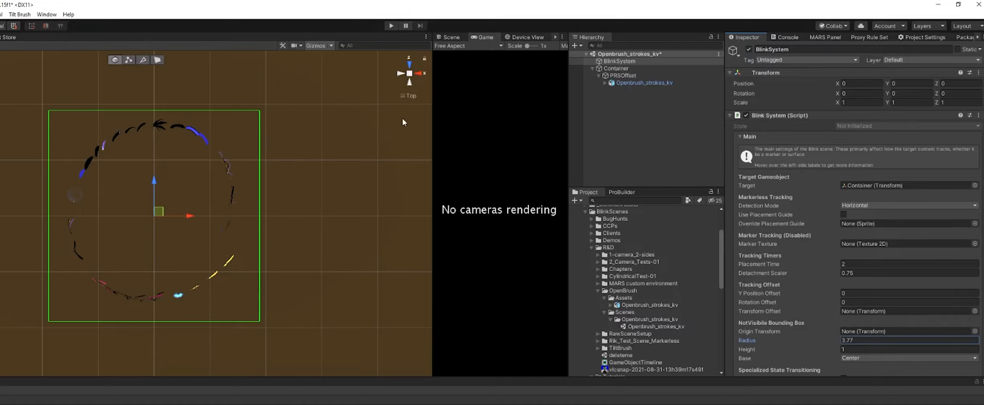
Set the NotVisible Bounding Box height to 4.22, checking its vertical extent against the strokes from the right side
{"action": "left_click", "coordinate": [410, 84]}
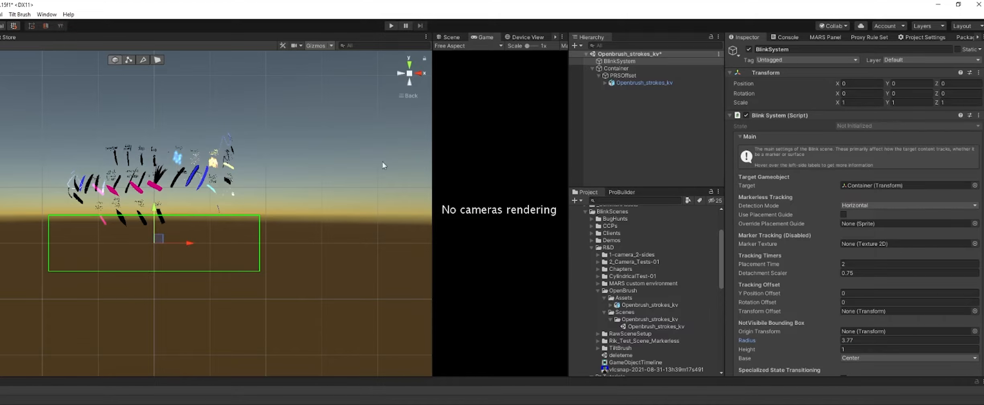
{"action": "left_click", "coordinate": [407, 97]}
{"action": "left_click_drag", "start_coordinate": [219, 181], "coordinate": [228, 98], "text": "alt"}
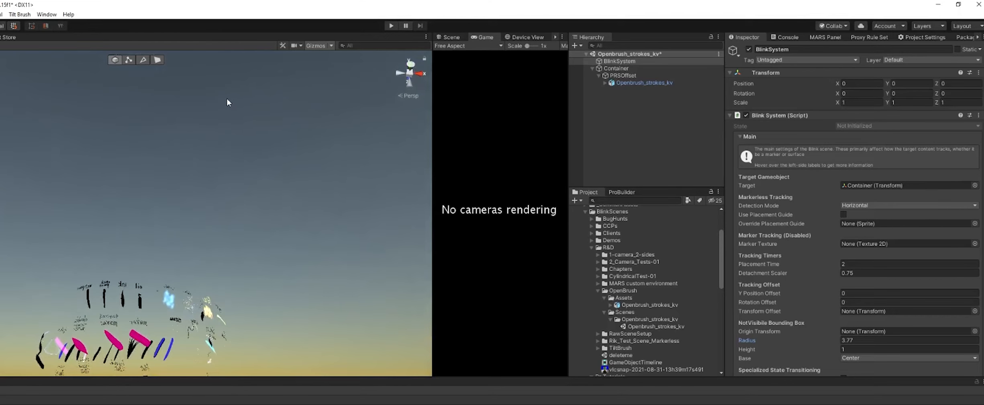
{"action": "left_click_drag", "start_coordinate": [226, 97], "coordinate": [218, 152], "text": "alt"}
{"action": "left_click", "coordinate": [410, 96]}
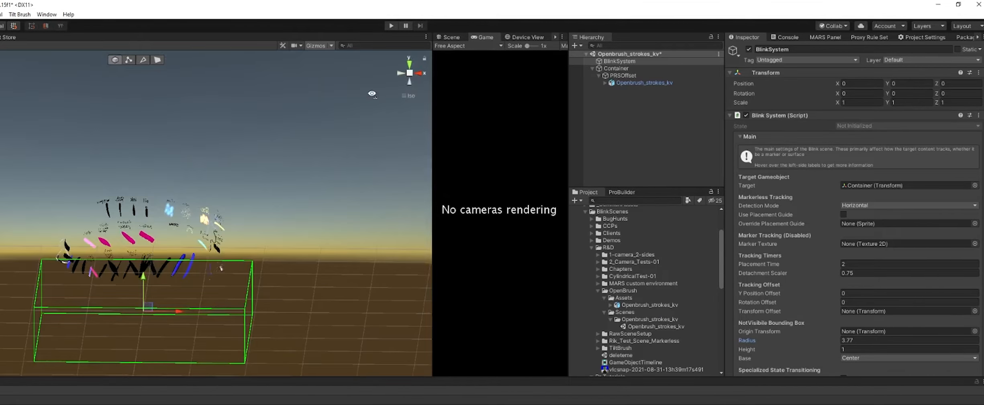
{"action": "left_click", "coordinate": [418, 73]}
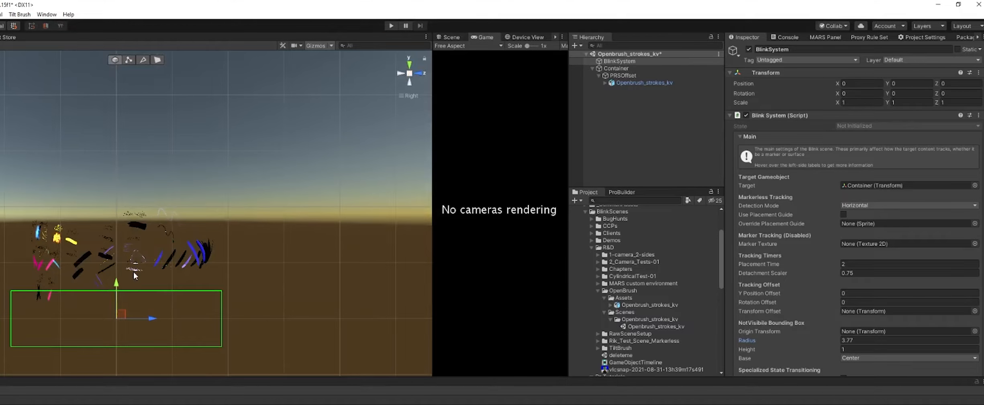
{"action": "left_click_drag", "start_coordinate": [755, 349], "coordinate": [798, 337]}
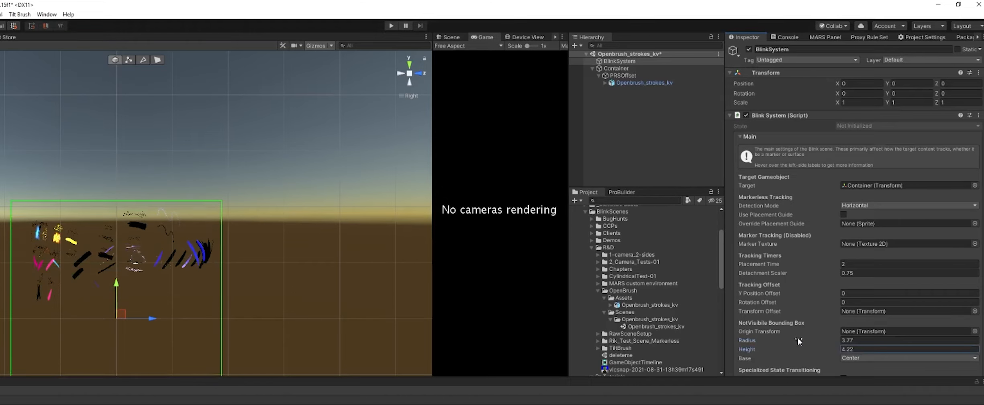
{"action": "middle_click_drag", "start_coordinate": [190, 266], "coordinate": [245, 166]}
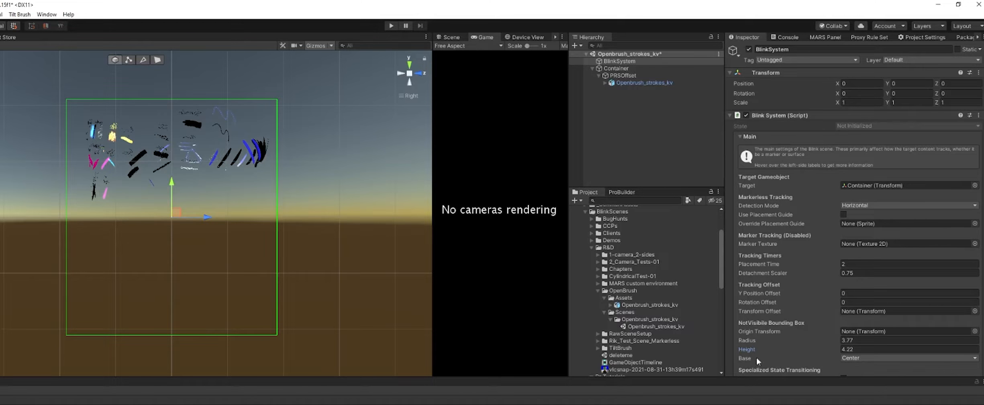
Set the NotVisible Bounding Box base to Bottom and its height to 2.07, and check its fit around the strokes
{"action": "left_click", "coordinate": [852, 359]}
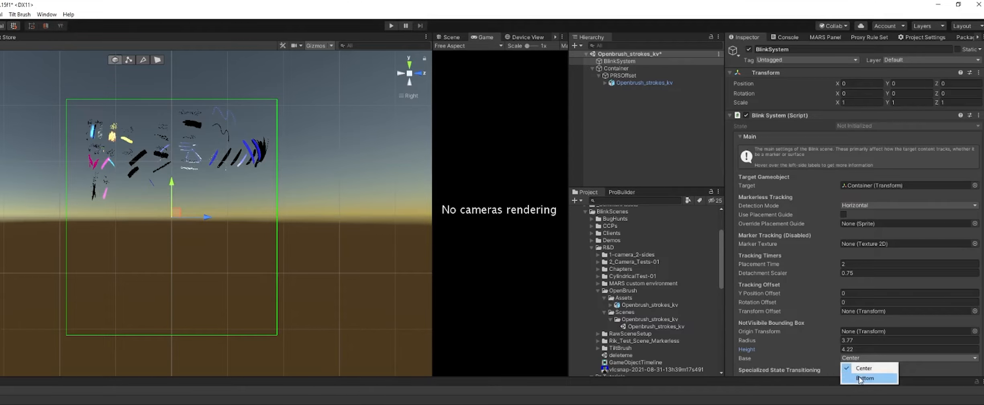
{"action": "left_click", "coordinate": [860, 378]}
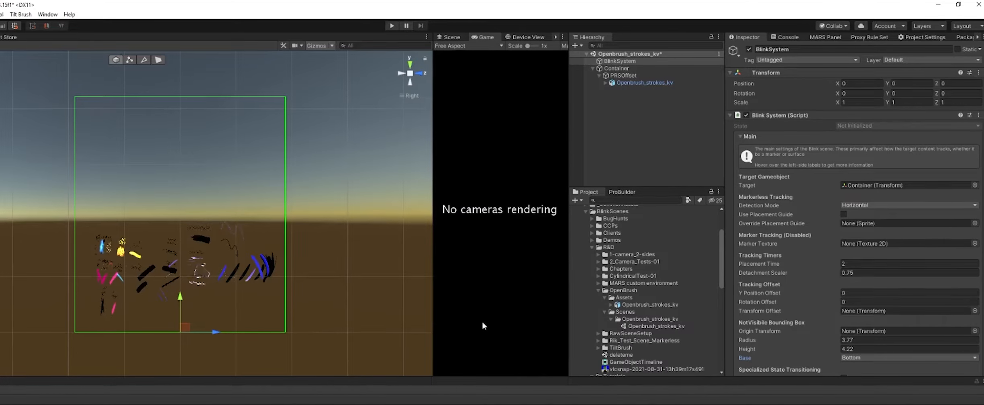
{"action": "left_click_drag", "start_coordinate": [759, 346], "coordinate": [741, 347]}
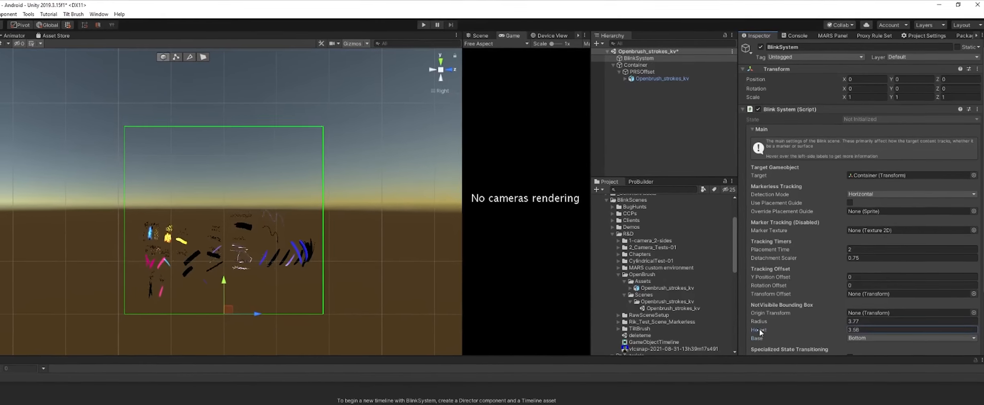
{"action": "left_click_drag", "start_coordinate": [755, 323], "coordinate": [754, 318]}
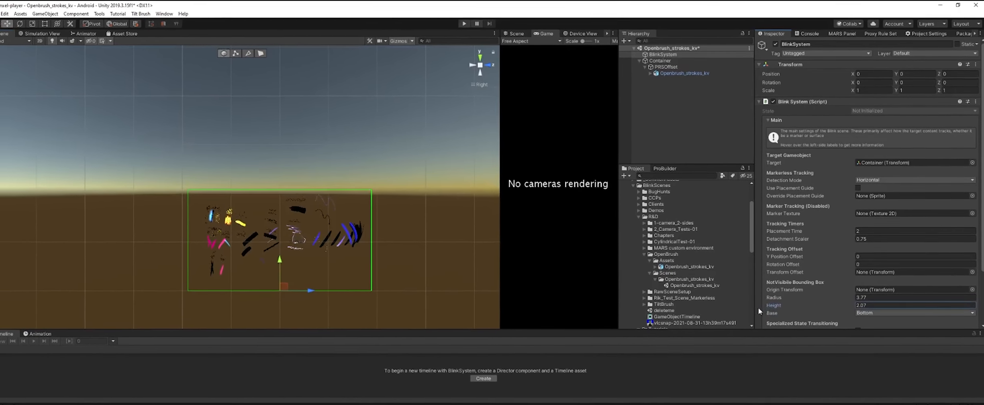
{"action": "left_click_drag", "start_coordinate": [433, 182], "coordinate": [122, 217], "text": "alt"}
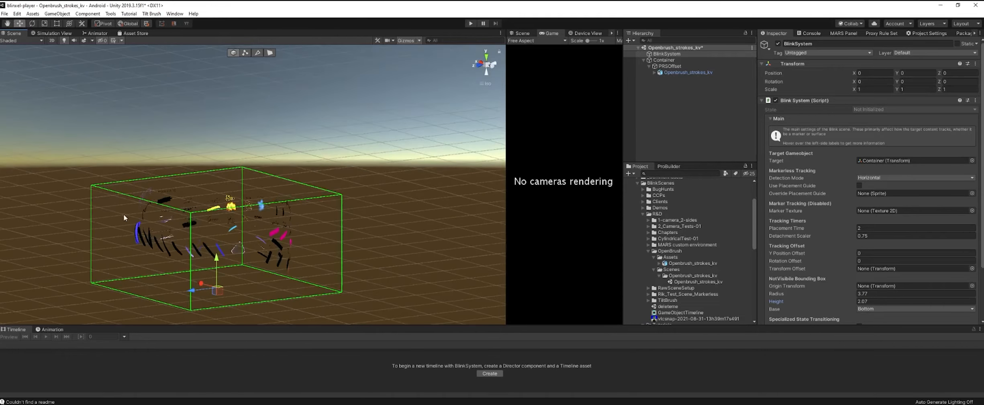
{"action": "left_click_drag", "start_coordinate": [361, 198], "coordinate": [265, 208], "text": "alt"}
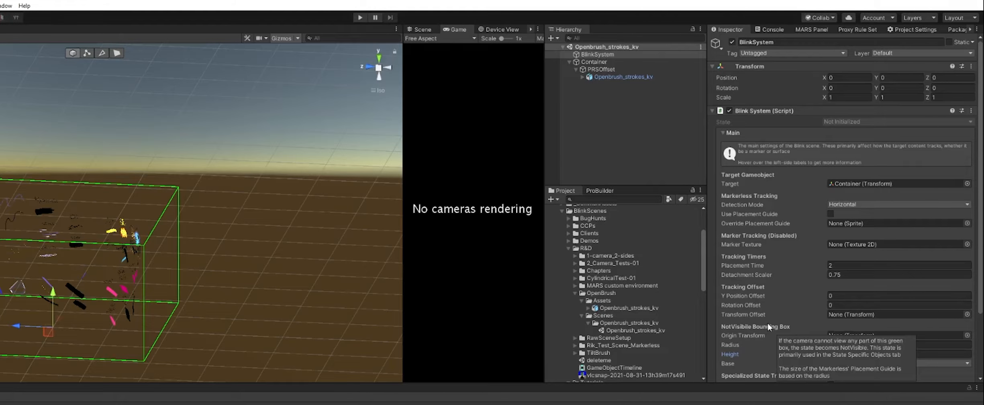
Set the BlinkSystem Placement Time to 0 and toggle the Reset when NotVisible option
{"action": "mouse_move", "coordinate": [742, 290]}
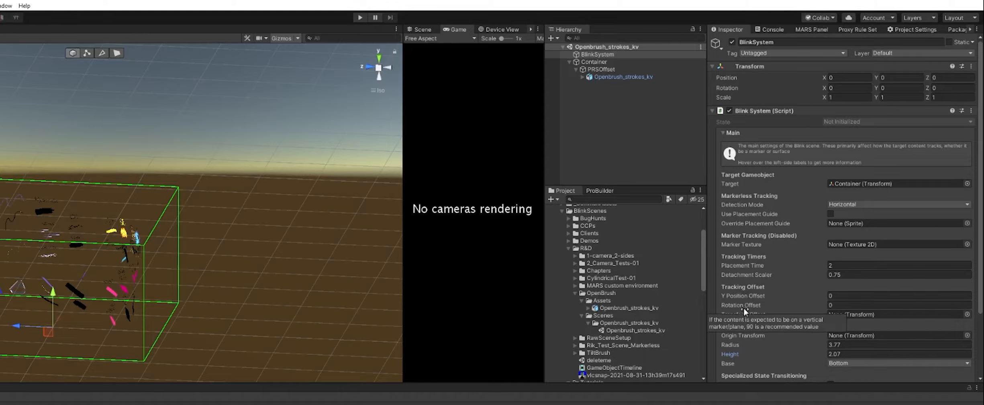
{"action": "mouse_move", "coordinate": [741, 305]}
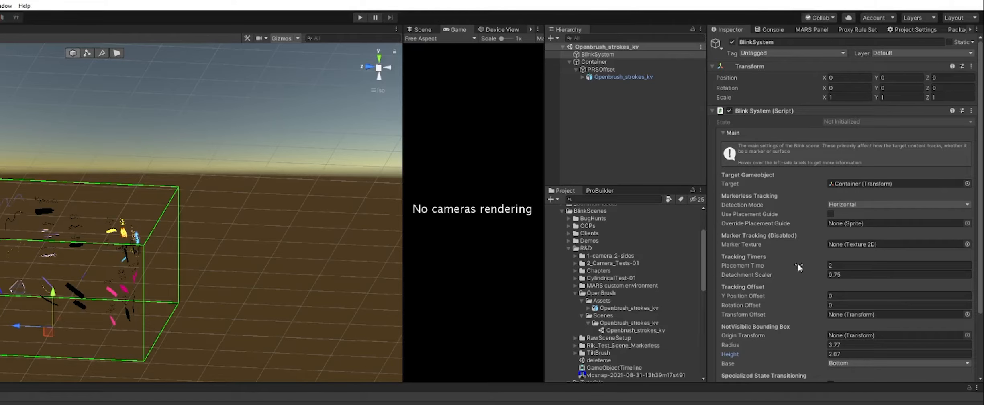
{"action": "left_click", "coordinate": [834, 265]}
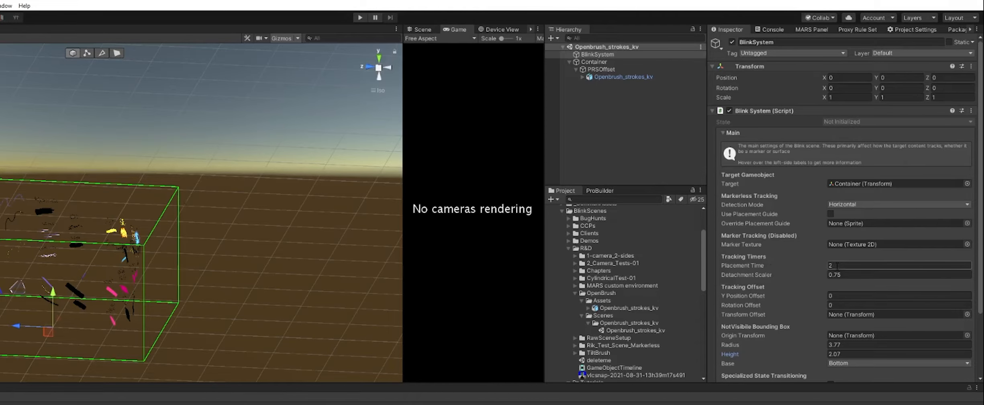
{"action": "left_click", "coordinate": [837, 265]}
{"action": "type", "text": "0"}
{"action": "scroll", "coordinate": [786, 277], "scroll_direction": "down", "scroll_amount": 3}
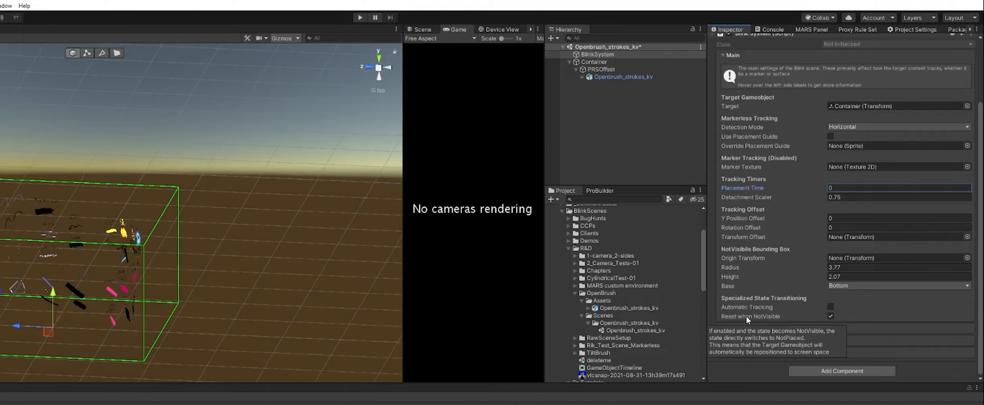
{"action": "left_click", "coordinate": [830, 316]}
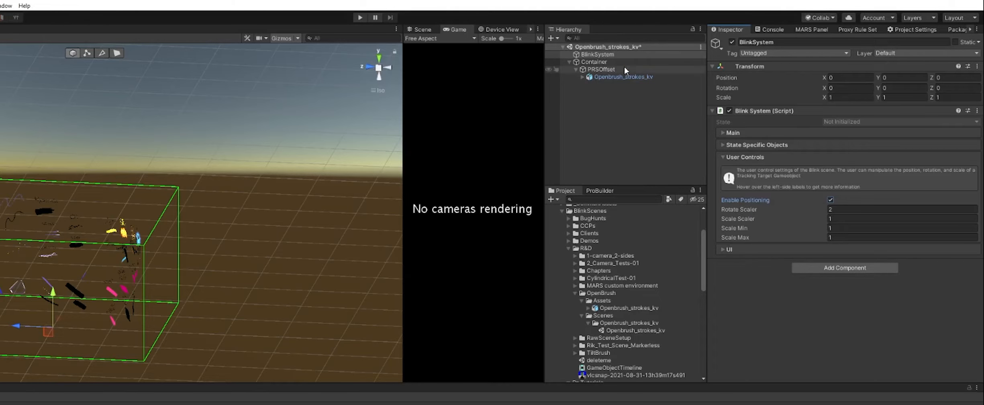
Review the main settings of BlinkSystem and the Container transform, and open the BlinkSystem User Controls settings
{"action": "left_click", "coordinate": [729, 135]}
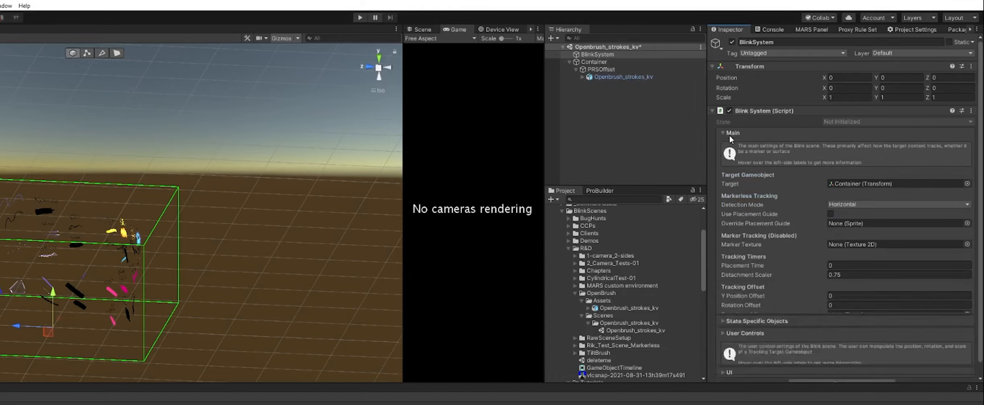
{"action": "left_click", "coordinate": [604, 61]}
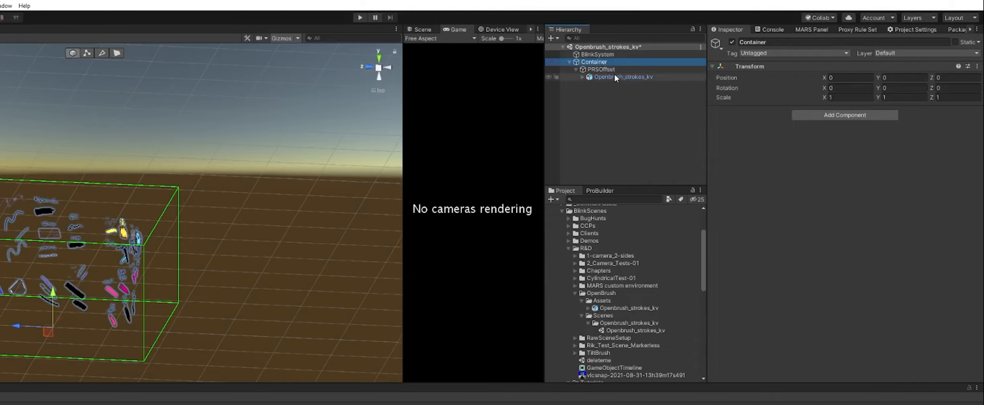
{"action": "left_click", "coordinate": [599, 54]}
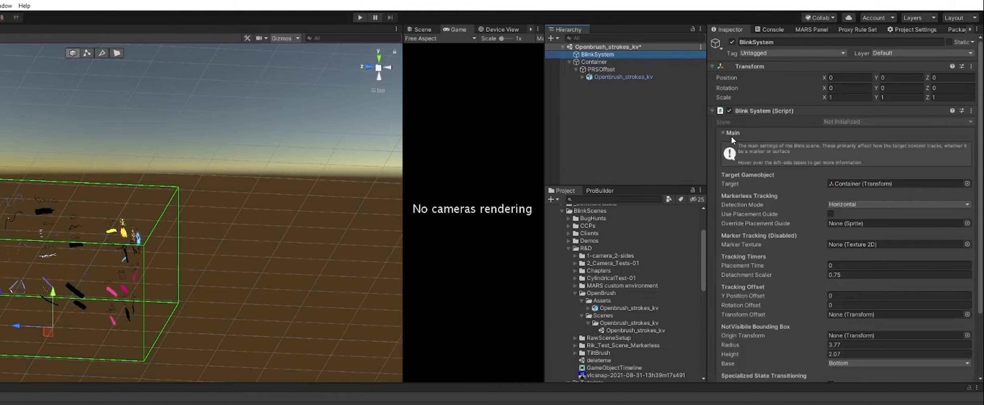
{"action": "left_click", "coordinate": [732, 134]}
{"action": "left_click", "coordinate": [741, 158]}
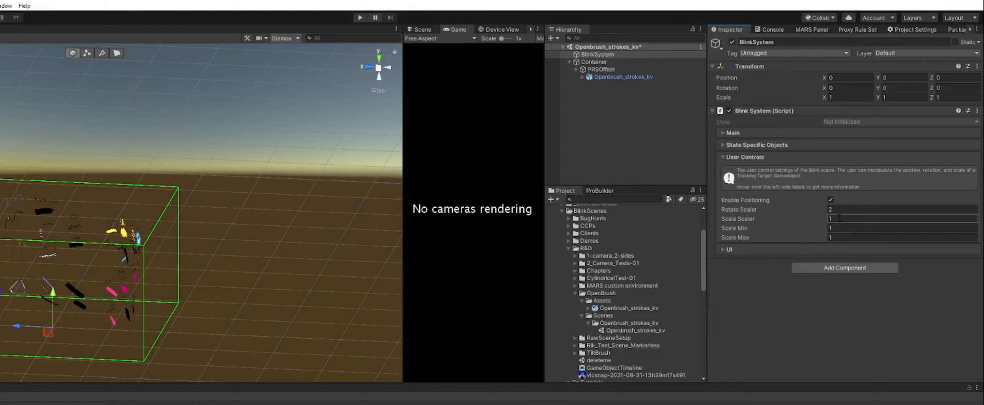
Try a Scale Scaler of 0 in the BlinkSystem User Controls, then return it to 1
{"action": "left_click", "coordinate": [840, 218]}
{"action": "type", "text": "0"}
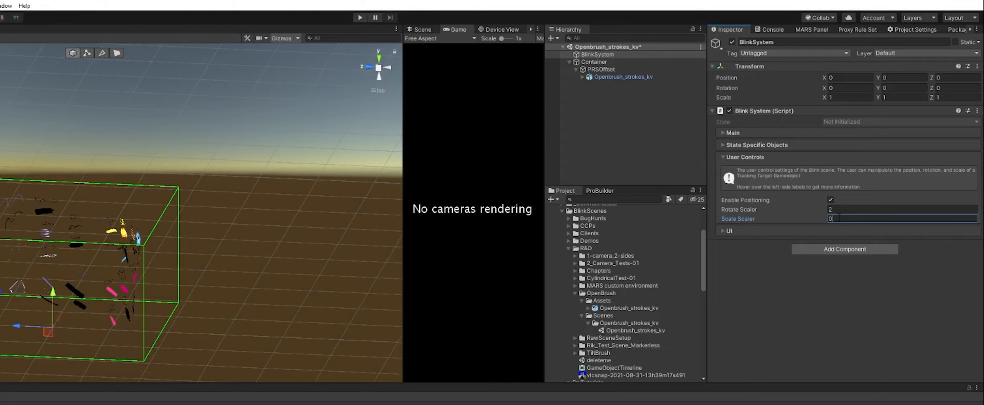
{"action": "key", "text": "BackSpace"}
{"action": "type", "text": "1"}
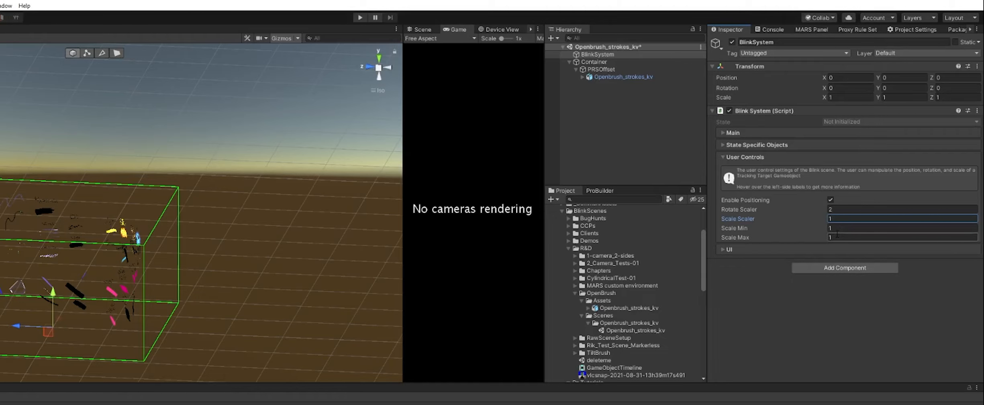
Enter the Scale Min for user scaling and set the Scale Max to 4
{"action": "key", "text": "Tab"}
{"action": "type", "text": "25"}
{"action": "key", "text": "Tab"}
{"action": "type", "text": "4"}
{"action": "left_click", "coordinate": [851, 228]}
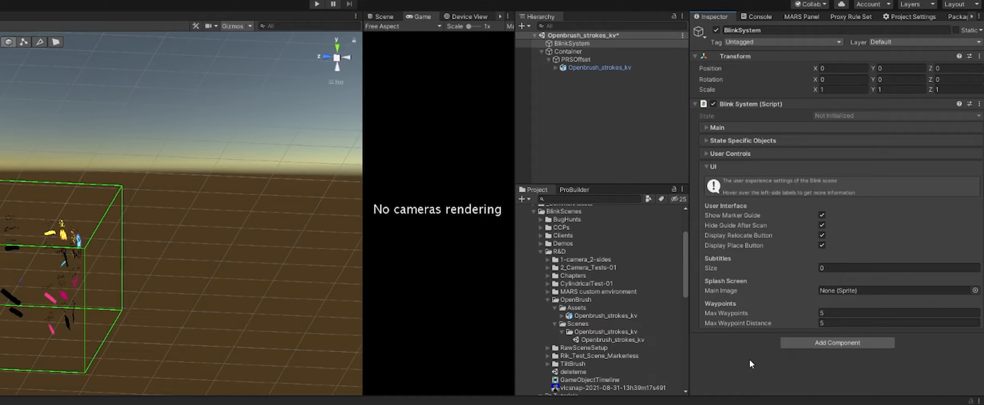
Turn off Show Marker Guide and Hide Guide After Scan in the BlinkSystem UI settings
{"action": "left_click", "coordinate": [705, 128]}
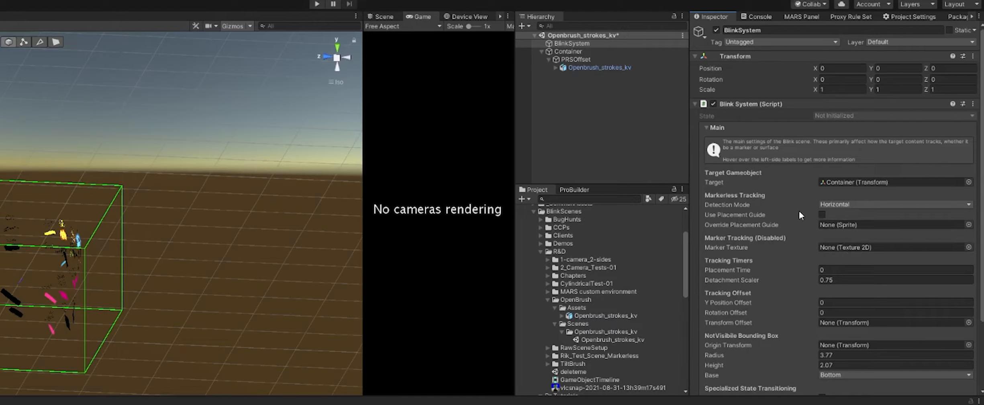
{"action": "left_click", "coordinate": [714, 127]}
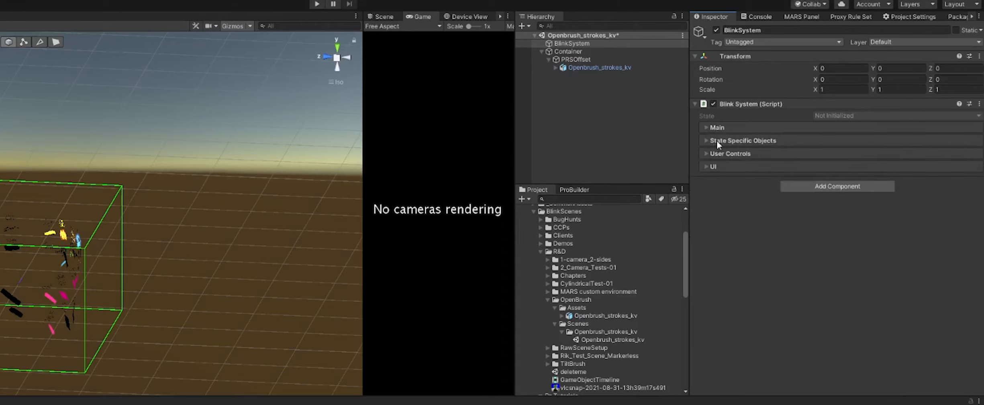
{"action": "left_click", "coordinate": [713, 166]}
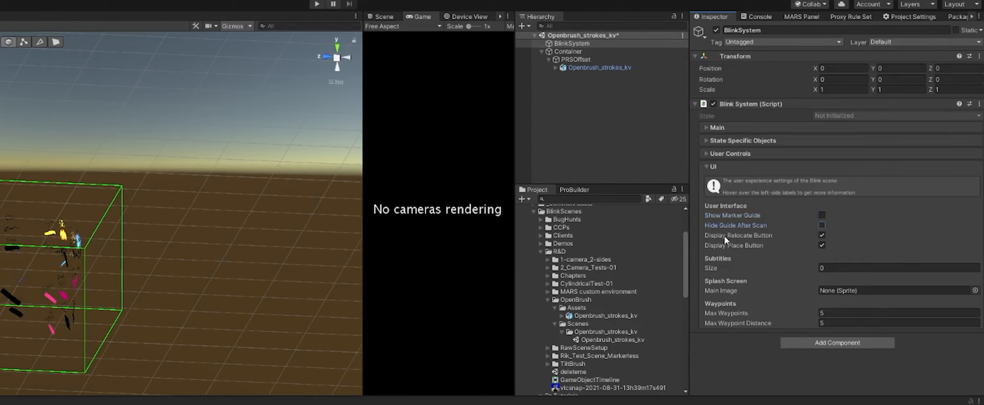
{"action": "mouse_move", "coordinate": [740, 235]}
Check the Automatic Tracking option in the main settings and turn off Display Relocate Button in the UI settings
{"action": "left_click", "coordinate": [728, 126]}
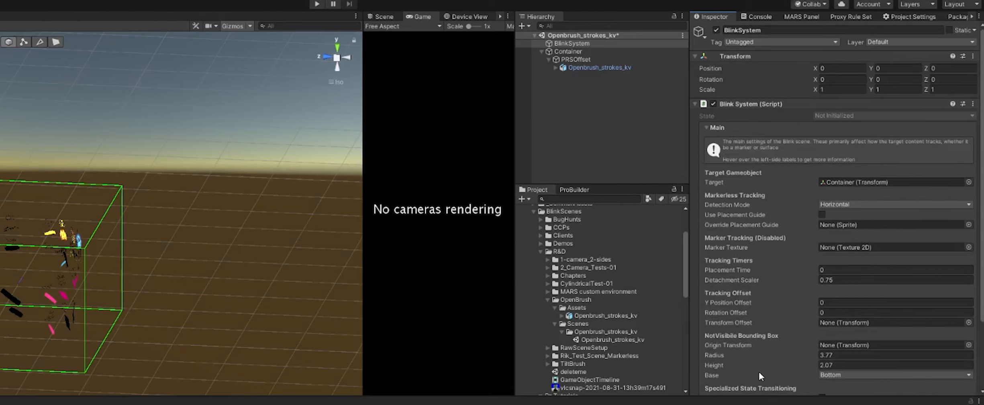
{"action": "scroll", "coordinate": [763, 366], "scroll_direction": "down", "scroll_amount": 3}
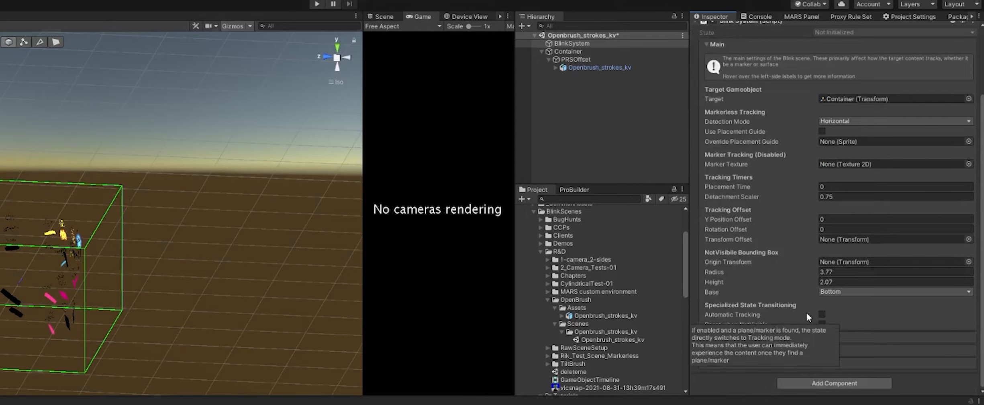
{"action": "left_click", "coordinate": [724, 45]}
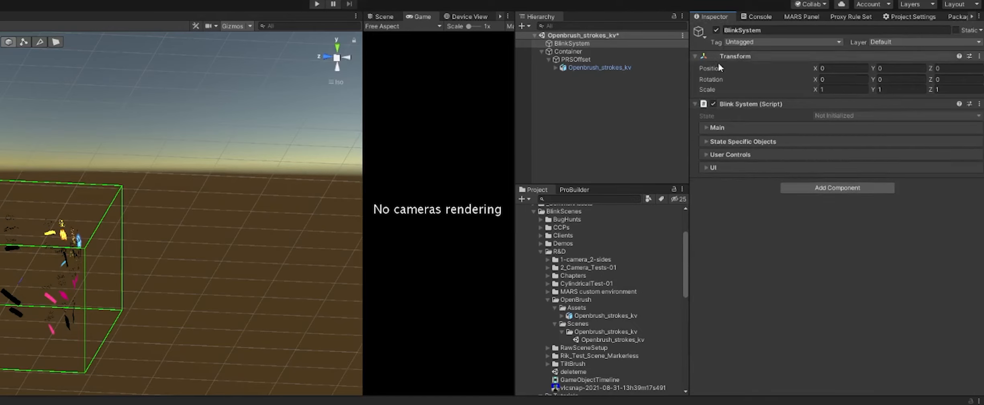
{"action": "left_click", "coordinate": [721, 162]}
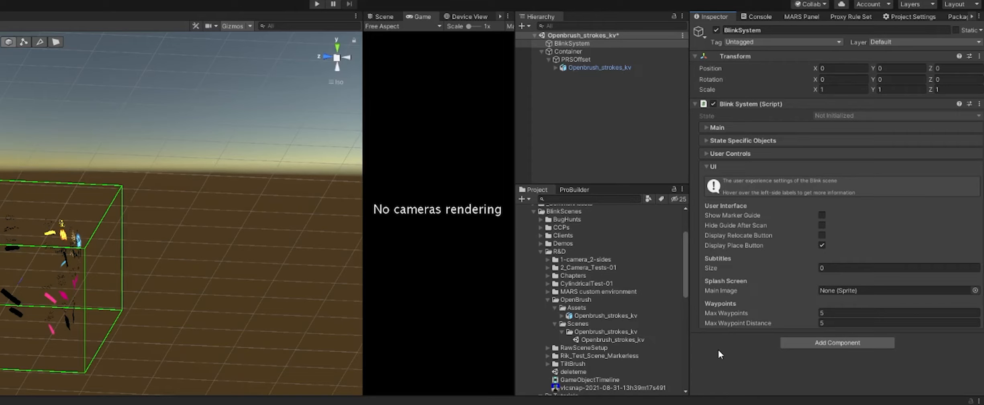
Set the State Specific Objects size to 1 and assign Container as the target of Element 0
{"action": "left_click", "coordinate": [710, 168]}
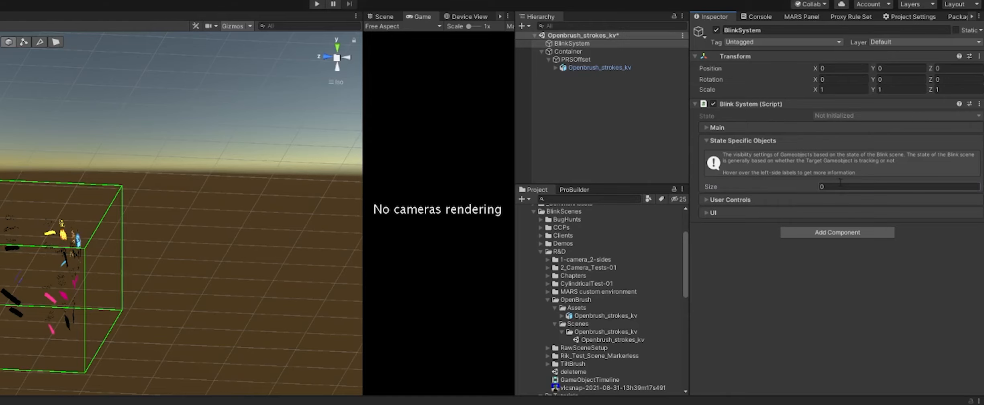
{"action": "left_click", "coordinate": [840, 185]}
{"action": "type", "text": "1"}
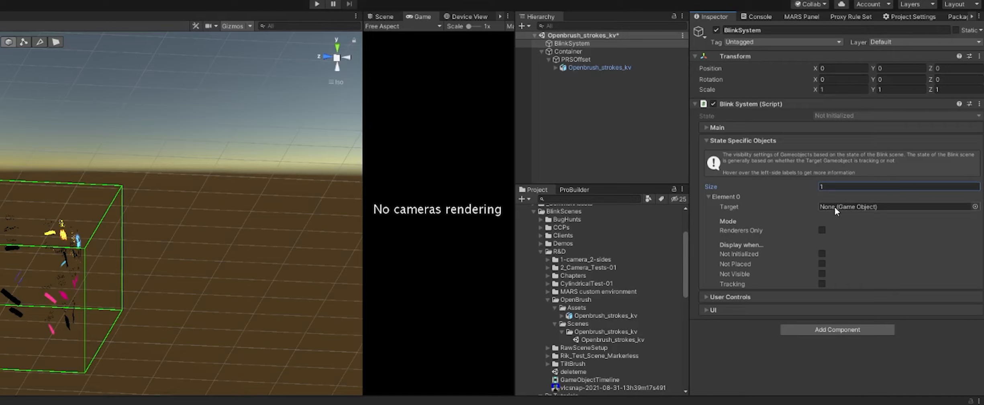
{"action": "left_click_drag", "start_coordinate": [575, 54], "coordinate": [826, 205]}
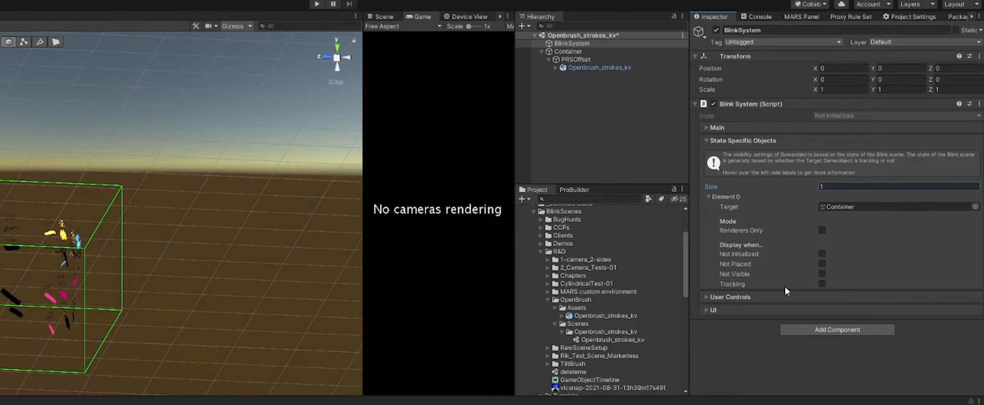
Make the Container element display in the Tracking and Not Placed states
{"action": "mouse_move", "coordinate": [756, 286]}
{"action": "left_click", "coordinate": [822, 284]}
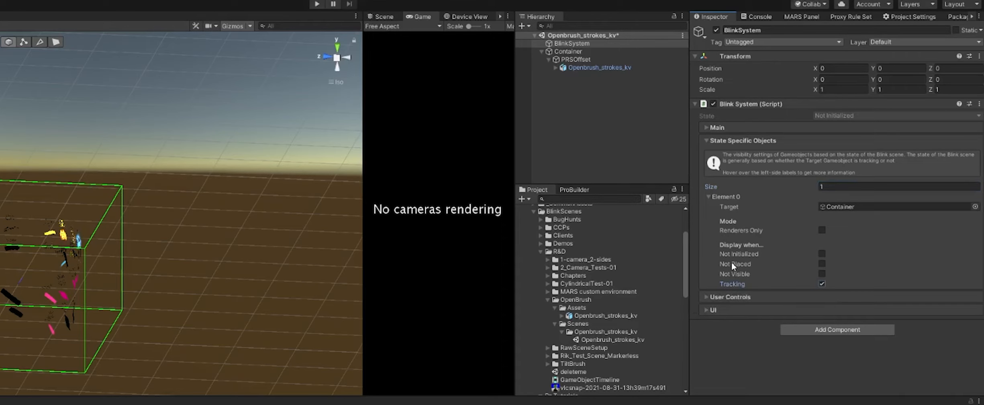
{"action": "mouse_move", "coordinate": [740, 263]}
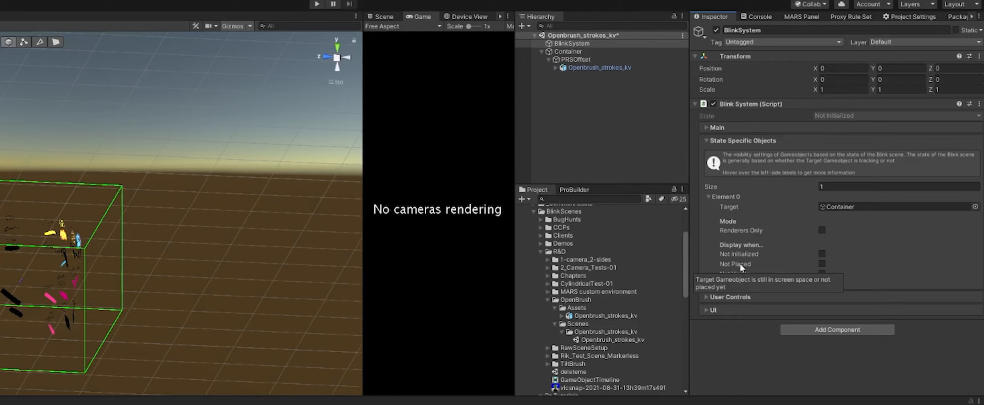
{"action": "left_click", "coordinate": [822, 264]}
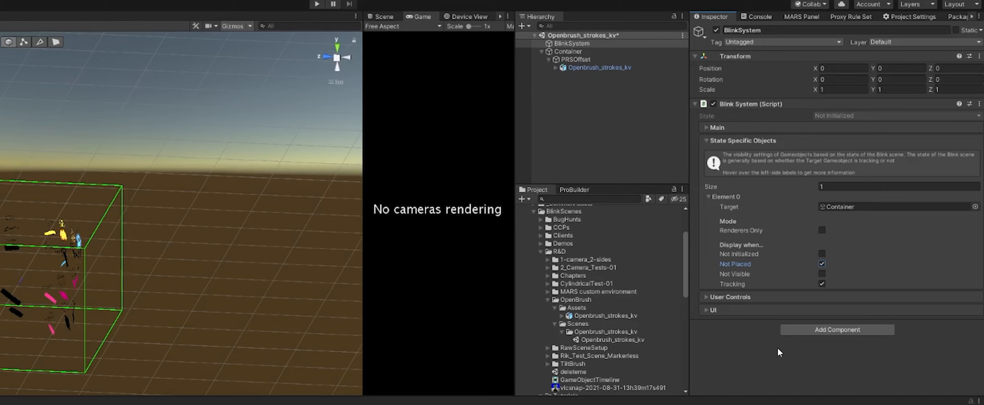
Increase the State Specific Objects size to 2
{"action": "left_click", "coordinate": [833, 186]}
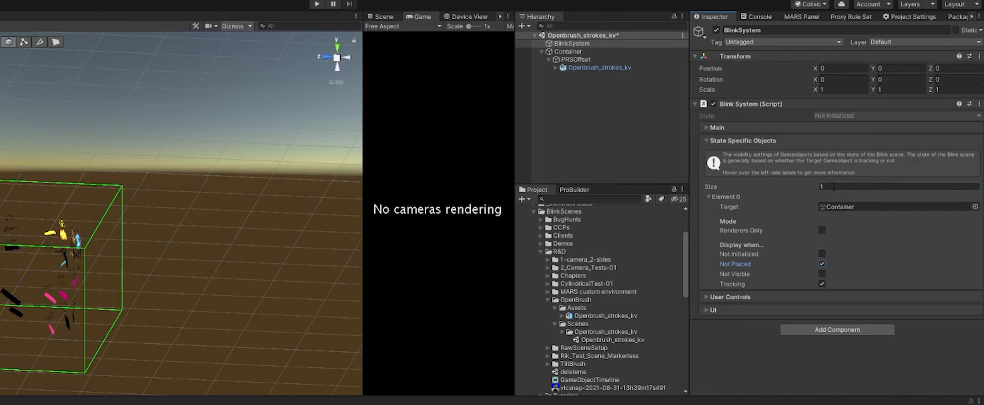
{"action": "type", "text": "2"}
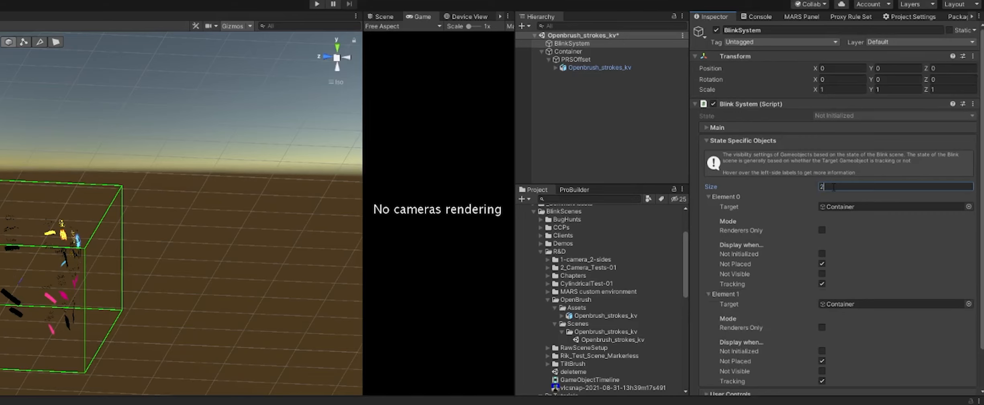
{"action": "scroll", "coordinate": [814, 207], "scroll_direction": "down", "scroll_amount": 3}
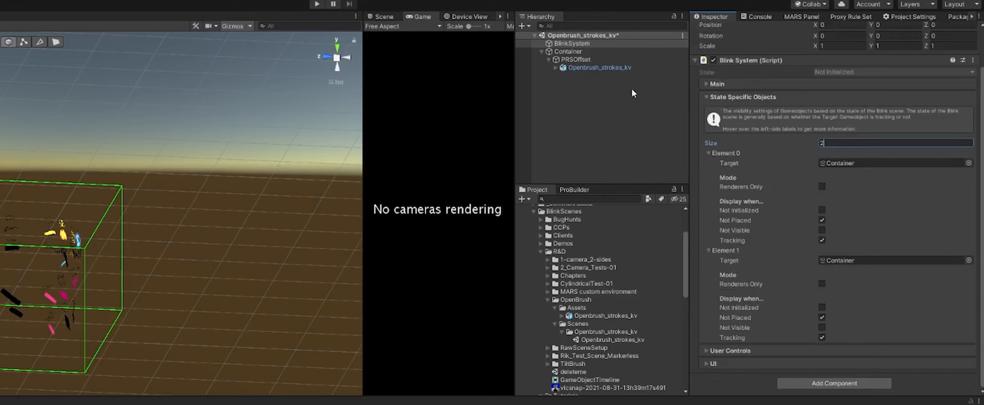
Create an empty game object at the scene root, reset its transform and rename it Yielder
{"action": "left_click", "coordinate": [586, 88]}
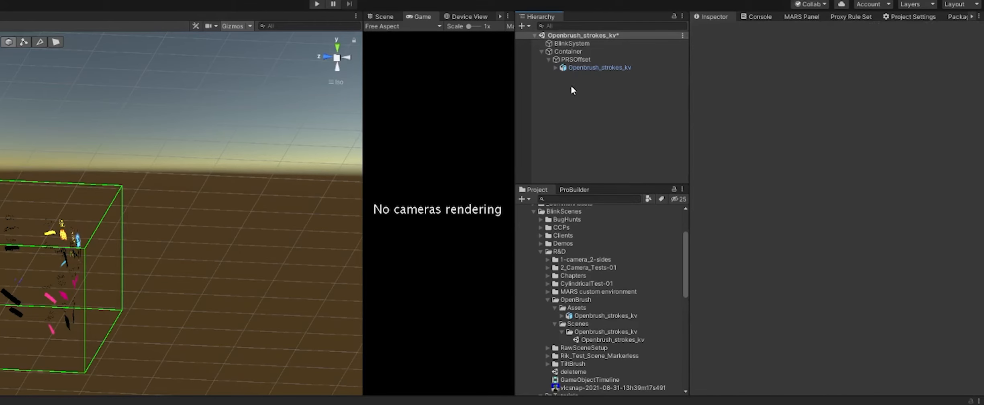
{"action": "right_click", "coordinate": [571, 87]}
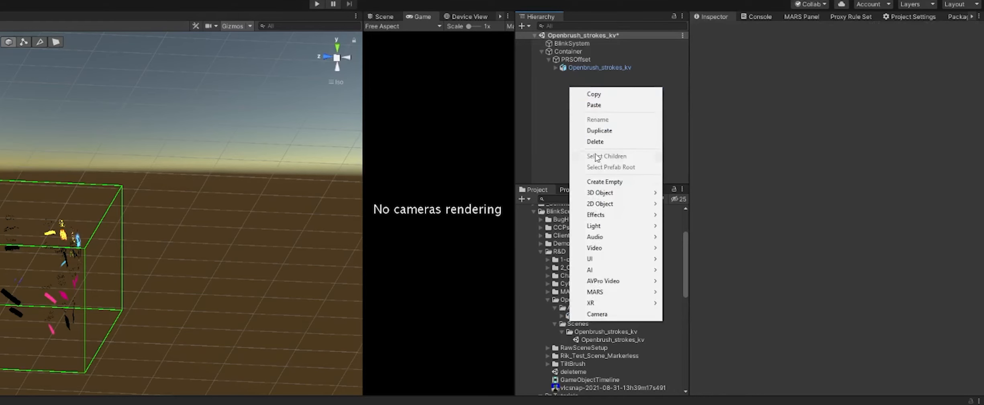
{"action": "left_click", "coordinate": [598, 182]}
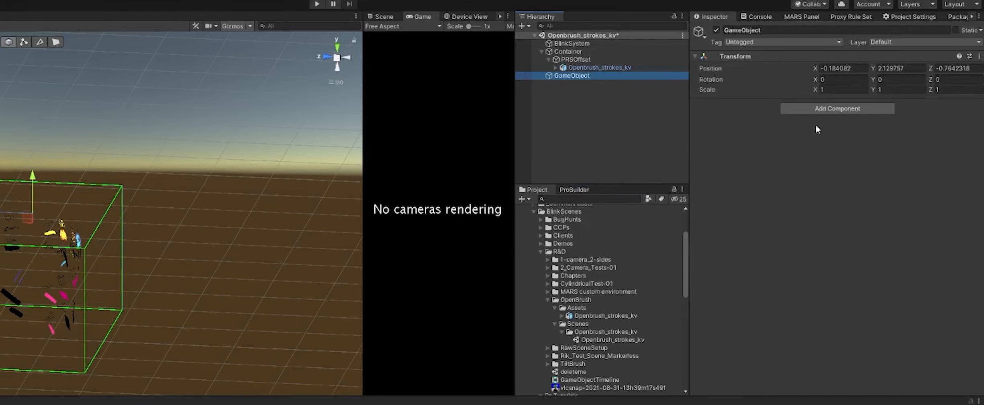
{"action": "right_click", "coordinate": [739, 57]}
{"action": "left_click", "coordinate": [751, 66]}
{"action": "left_click", "coordinate": [776, 31]}
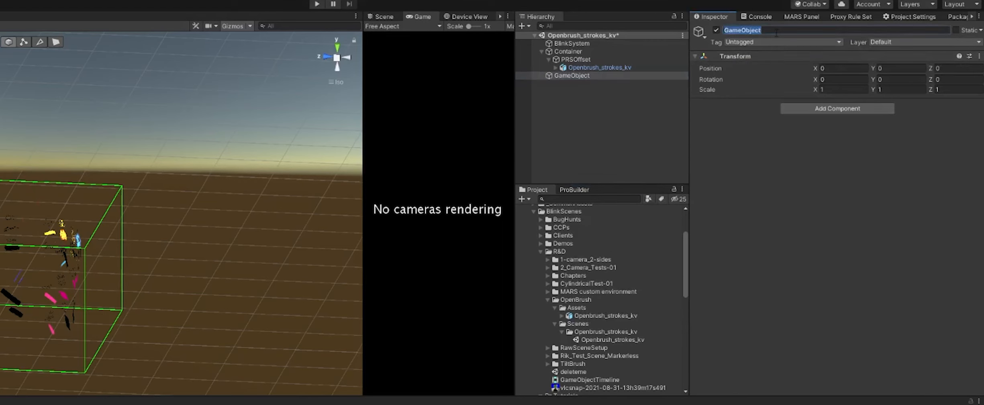
{"action": "type", "text": "Yielder"}
{"action": "key", "text": "Return"}
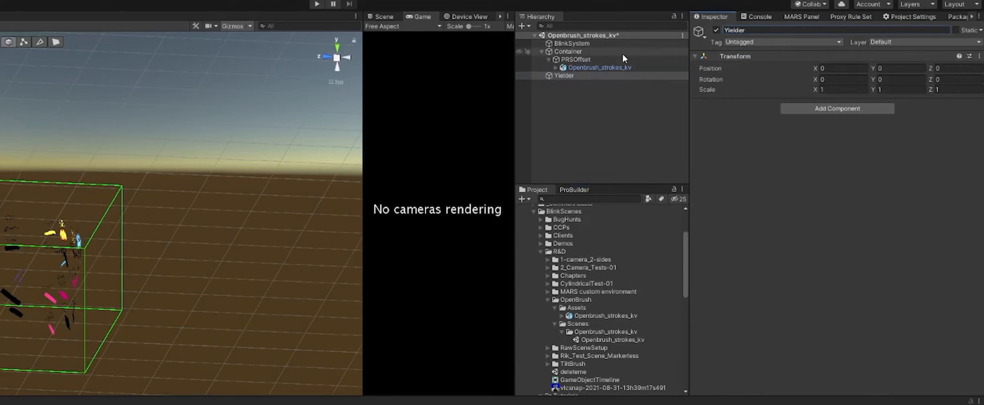
Assign Yielder as the target of BlinkSystem's state-specific Element 1, turn off its Not Placed display and enable Renderers Only
{"action": "left_click", "coordinate": [584, 43]}
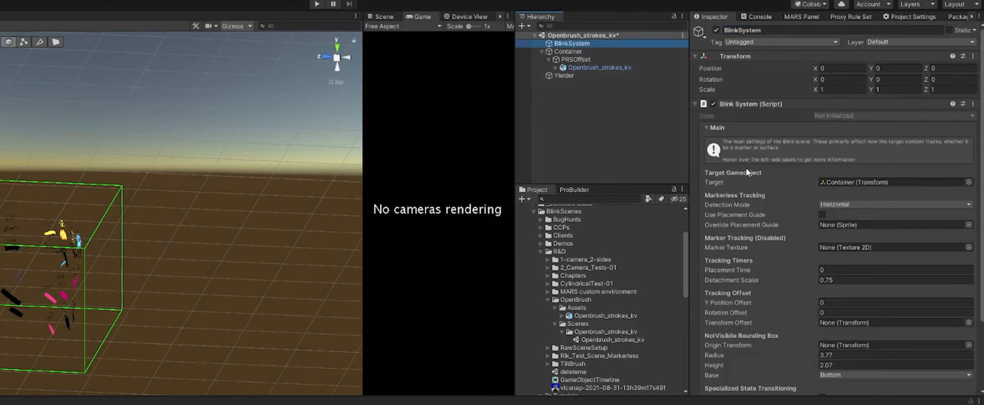
{"action": "left_click", "coordinate": [724, 127]}
{"action": "left_click", "coordinate": [719, 139]}
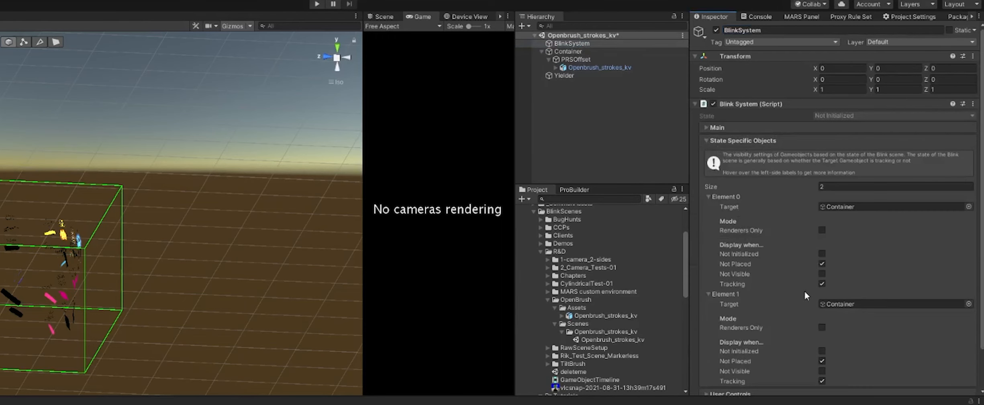
{"action": "left_click_drag", "start_coordinate": [570, 77], "coordinate": [838, 310]}
{"action": "scroll", "coordinate": [839, 339], "scroll_direction": "down", "scroll_amount": 2}
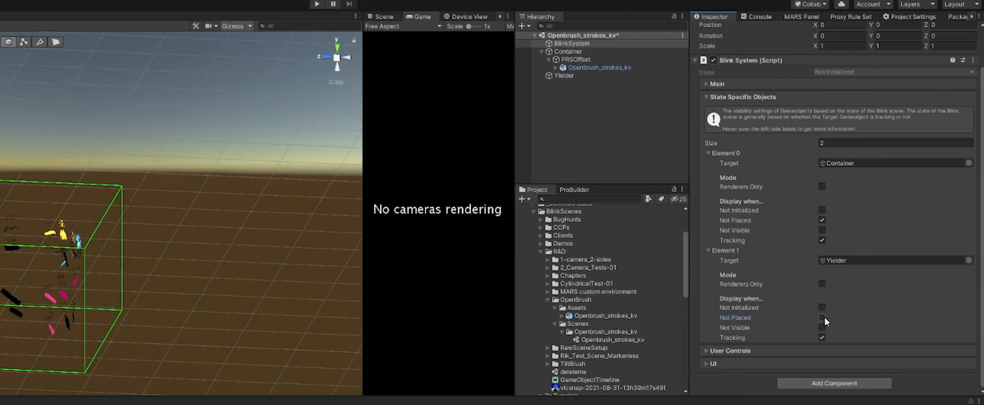
{"action": "left_click", "coordinate": [822, 284]}
Add the Yield If Disabled Renderer component to the Yielder object
{"action": "left_click", "coordinate": [567, 76]}
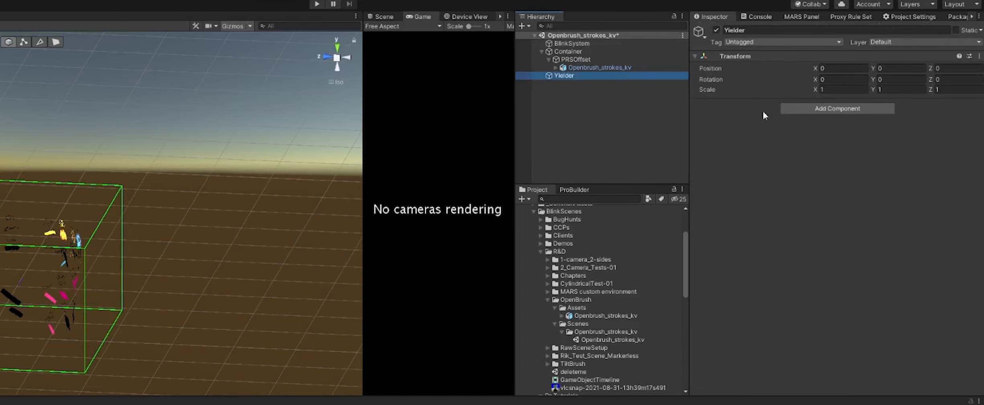
{"action": "left_click", "coordinate": [821, 110]}
{"action": "type", "text": "yie"}
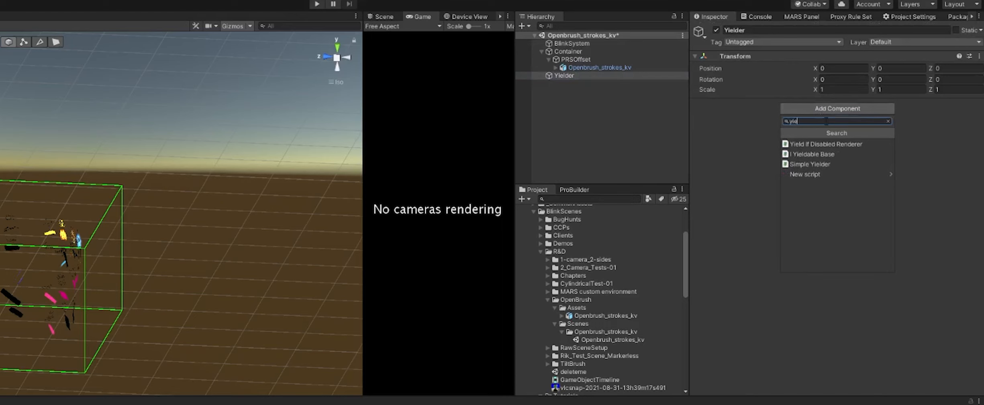
{"action": "left_click", "coordinate": [818, 145]}
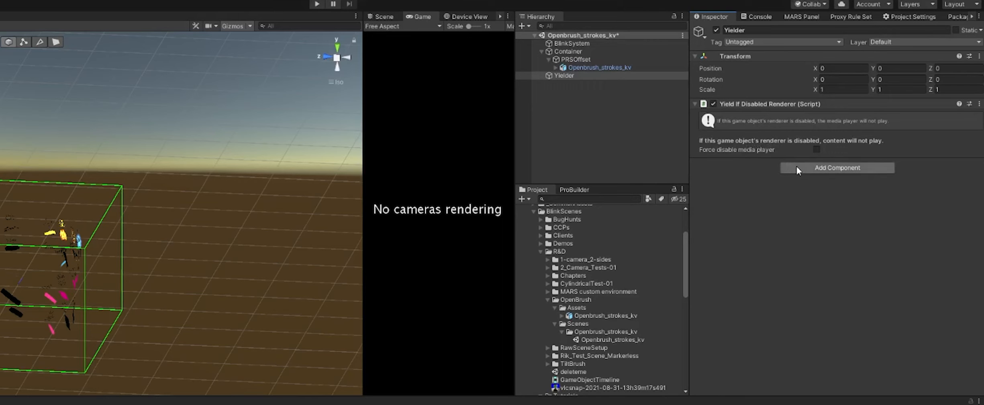
Add a Mesh Renderer component to the Yielder object
{"action": "left_click", "coordinate": [839, 170]}
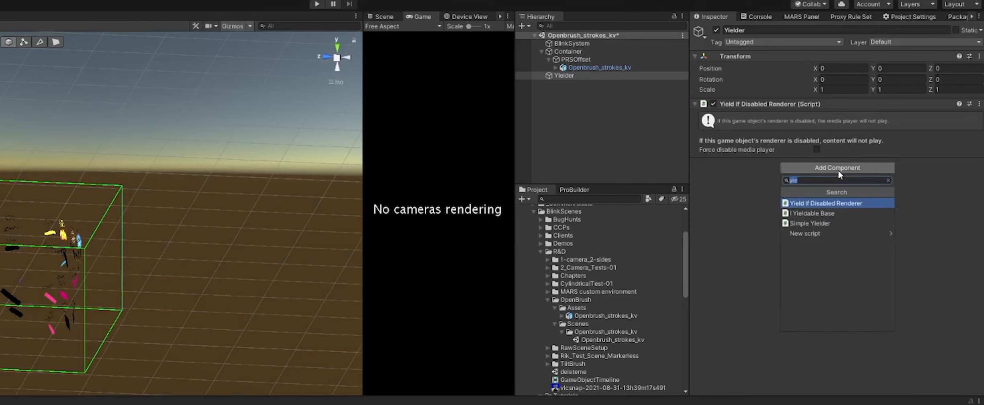
{"action": "type", "text": "meh"}
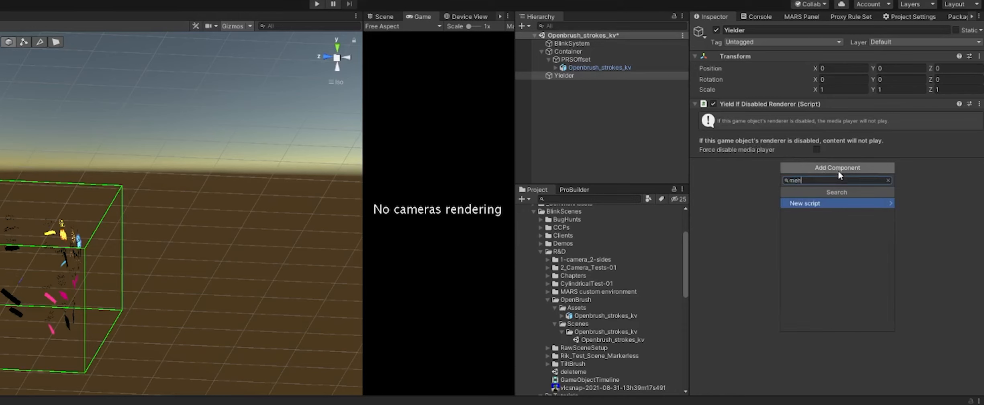
{"action": "key", "text": "BackSpace"}
{"action": "type", "text": "s"}
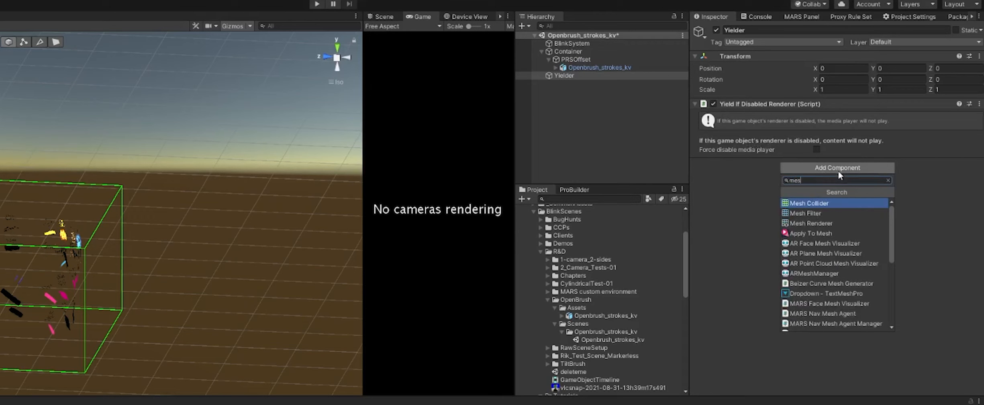
{"action": "left_click", "coordinate": [830, 223]}
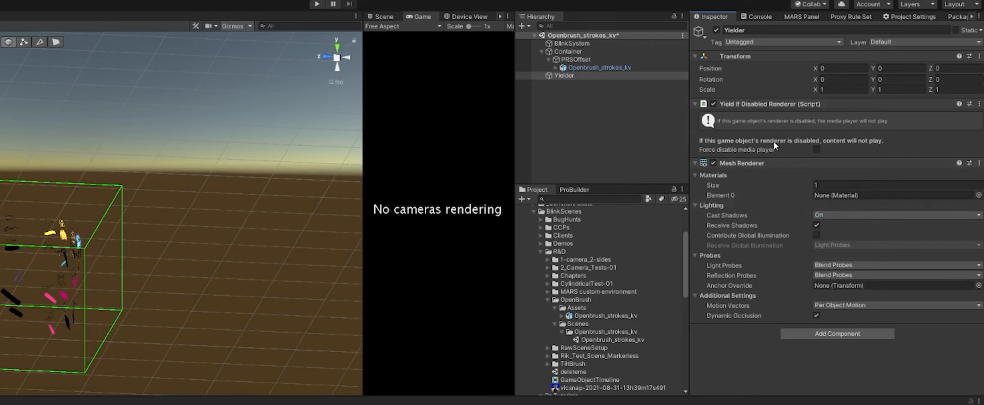
Review BlinkSystem's State Specific Objects, examining the Tracking display option of the Yielder element
{"action": "left_click", "coordinate": [581, 42]}
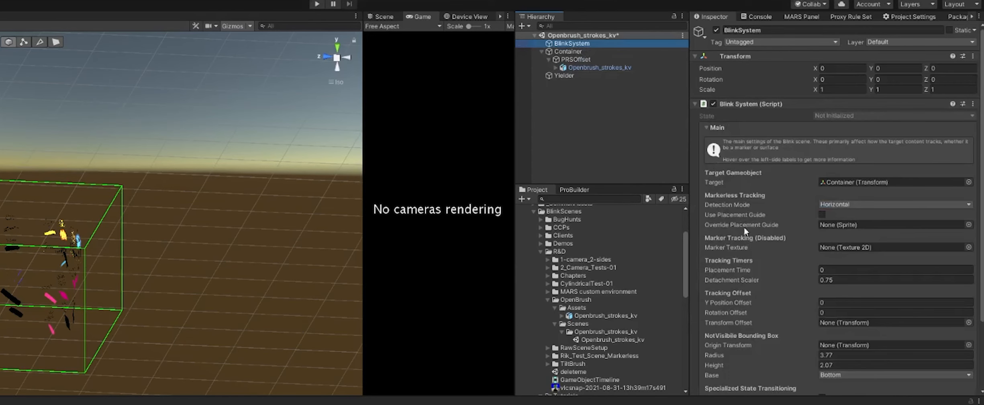
{"action": "left_click", "coordinate": [719, 128]}
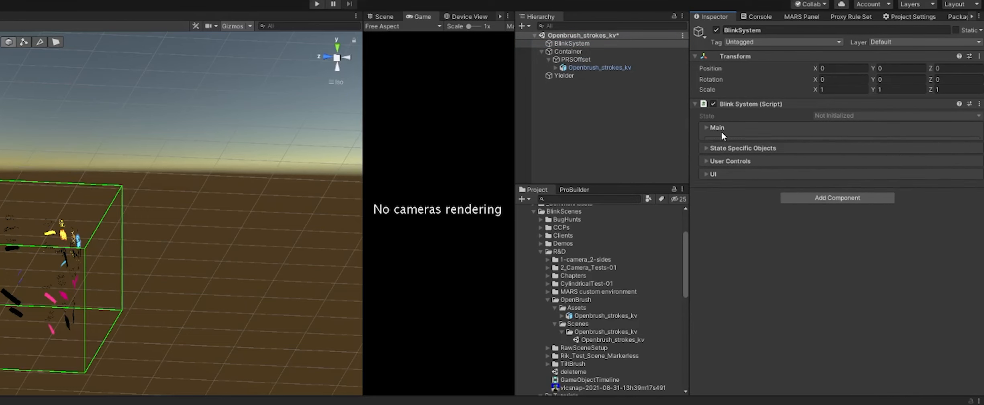
{"action": "left_click", "coordinate": [724, 140]}
{"action": "scroll", "coordinate": [802, 276], "scroll_direction": "down", "scroll_amount": 1}
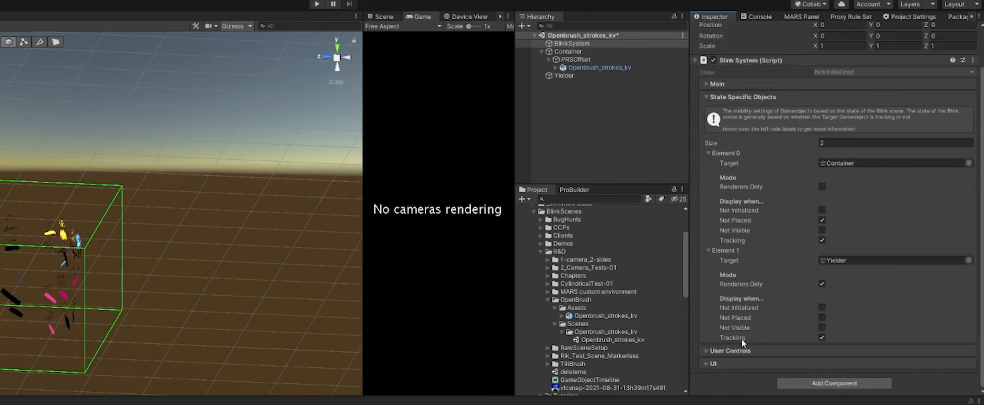
{"action": "mouse_move", "coordinate": [741, 338]}
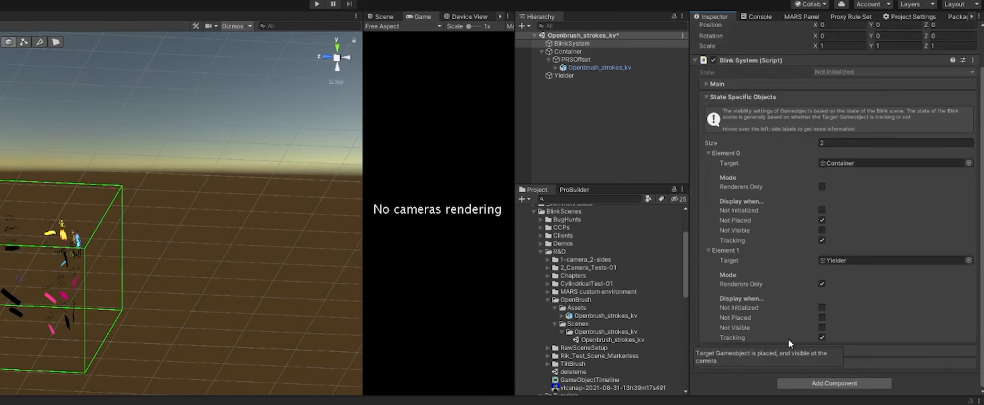
{"action": "mouse_move", "coordinate": [786, 327]}
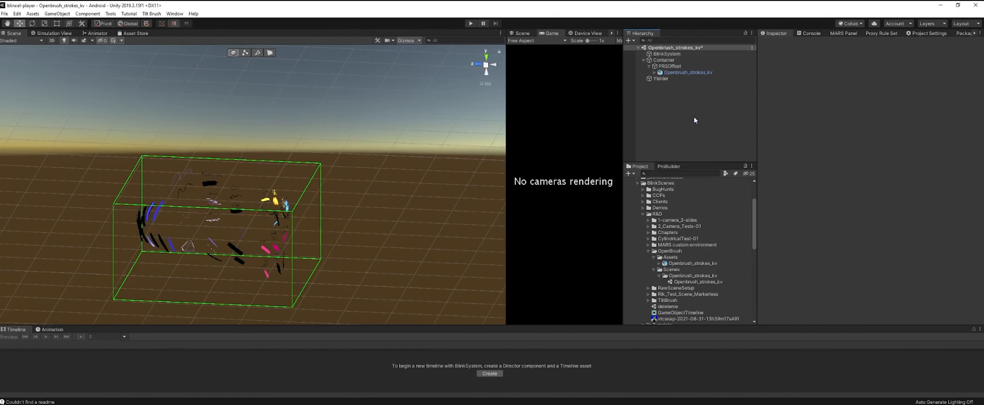
Add a directional light at the root of the scene
{"action": "mouse_move", "coordinate": [491, 176]}
{"action": "left_mouse_down", "text": "alt"}
{"action": "mouse_move", "coordinate": [382, 210]}
{"action": "mouse_move", "coordinate": [201, 201]}
{"action": "mouse_move", "coordinate": [158, 241]}
{"action": "mouse_move", "coordinate": [90, 246]}
{"action": "left_mouse_up", "text": "alt"}
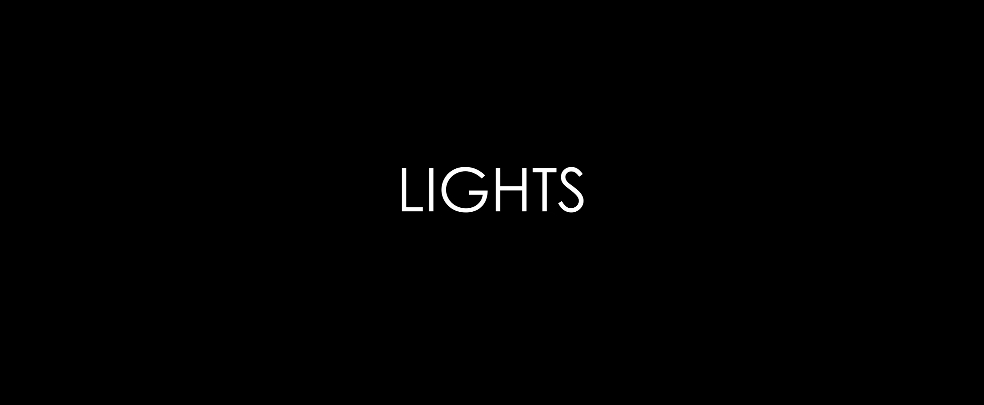
{"action": "right_click", "coordinate": [660, 62]}
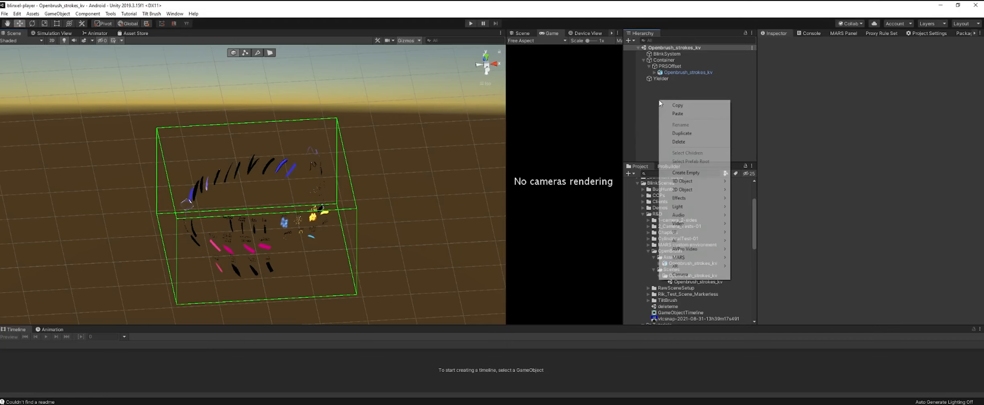
{"action": "right_click", "coordinate": [659, 101]}
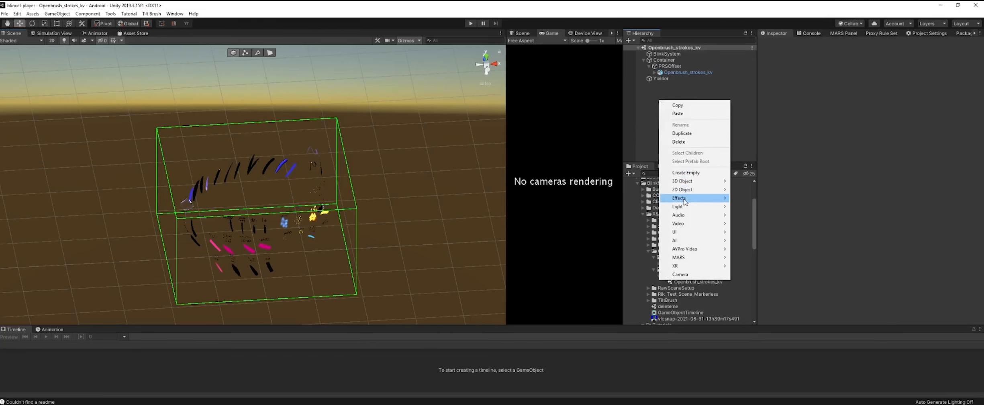
{"action": "mouse_move", "coordinate": [688, 208]}
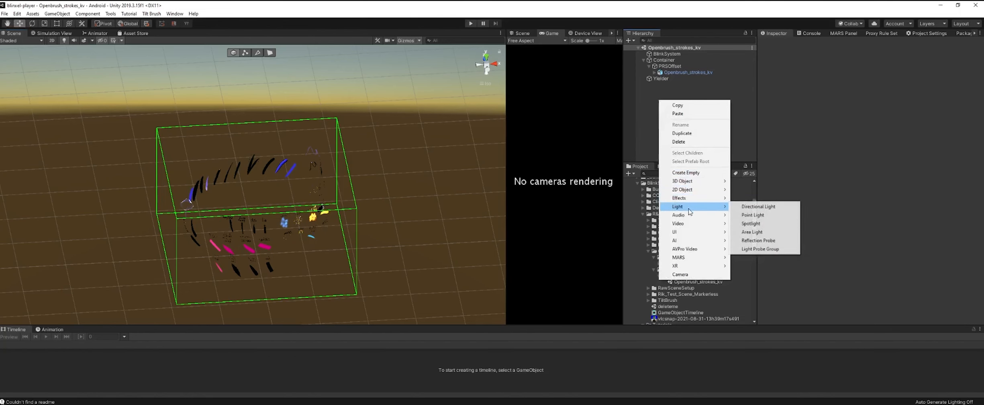
{"action": "left_click", "coordinate": [741, 207]}
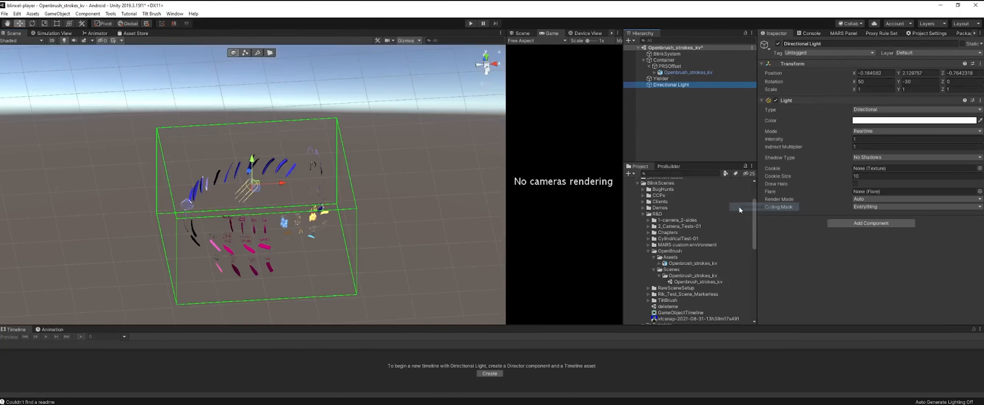
Duplicate the directional light twice
{"action": "left_click_drag", "start_coordinate": [441, 175], "coordinate": [38, 168], "text": "alt"}
{"action": "left_click_drag", "start_coordinate": [243, 244], "coordinate": [296, 315], "text": "alt"}
{"action": "left_click", "coordinate": [649, 85]}
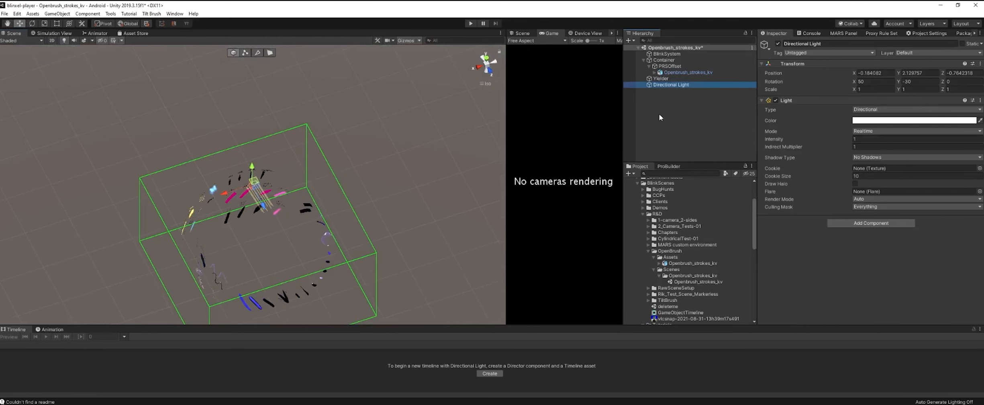
{"action": "key", "text": "ctrl+d"}
{"action": "key", "text": "ctrl+d"}
Rotate the two duplicated lights around Y, Directional Light (1) to about -152.7 and Directional Light (2) to about 127.9
{"action": "left_click", "coordinate": [667, 91]}
{"action": "key", "text": "e"}
{"action": "left_click", "coordinate": [248, 208]}
{"action": "left_click_drag", "start_coordinate": [248, 209], "coordinate": [377, 184]}
{"action": "left_click", "coordinate": [671, 96]}
{"action": "left_click_drag", "start_coordinate": [246, 213], "coordinate": [102, 211]}
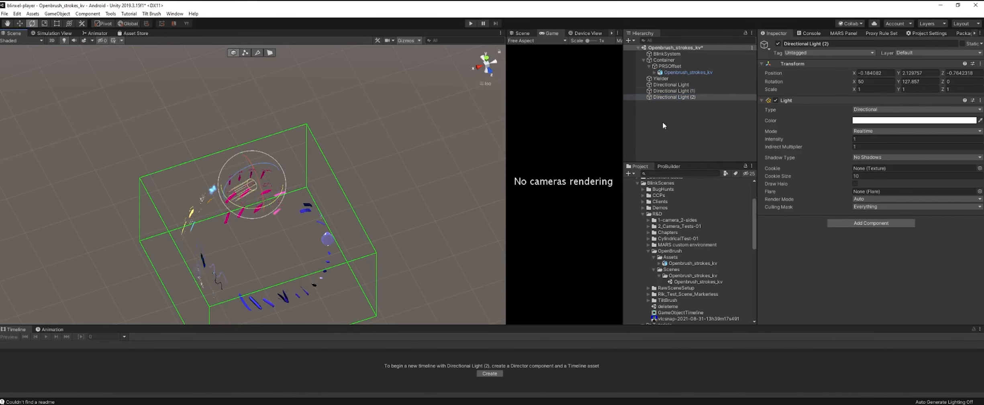
Lower the intensity of Directional Light (1) and Directional Light (2) together to 0.28
{"action": "left_click", "coordinate": [683, 86], "text": "ctrl"}
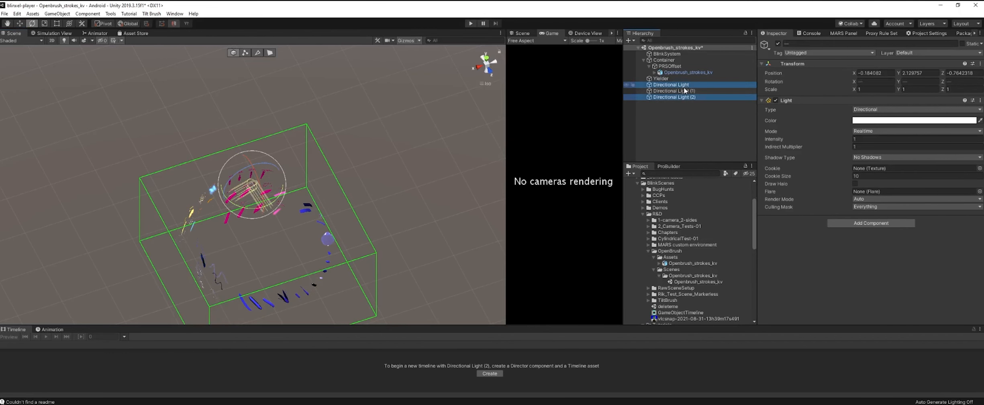
{"action": "left_click", "coordinate": [681, 91]}
{"action": "left_click", "coordinate": [682, 97], "text": "ctrl"}
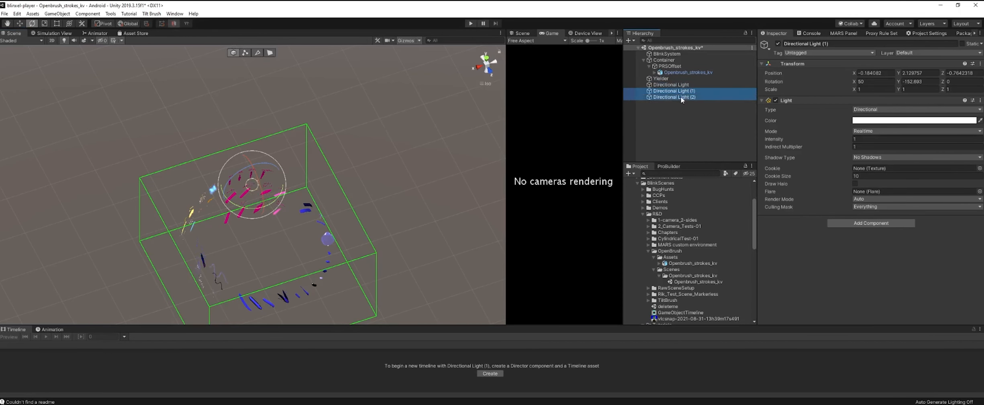
{"action": "left_click", "coordinate": [845, 139]}
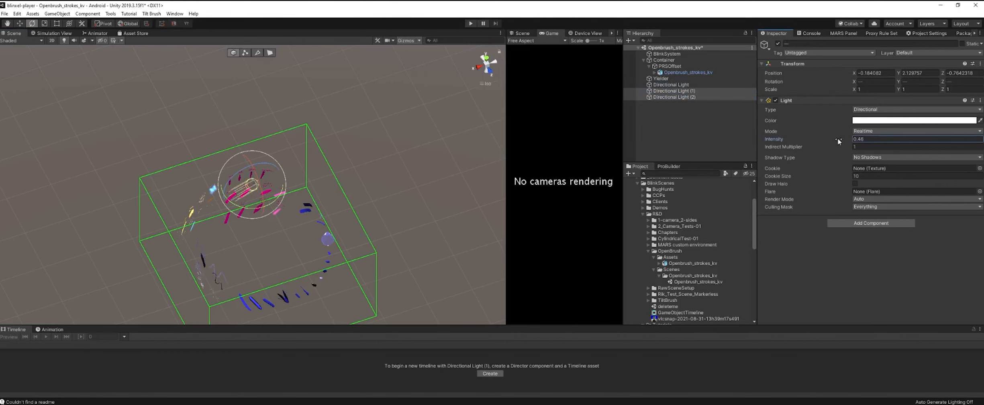
{"action": "mouse_move", "coordinate": [407, 241]}
{"action": "right_mouse_down"}
{"action": "mouse_move", "coordinate": [350, 172]}
{"action": "mouse_move", "coordinate": [281, 165]}
{"action": "mouse_move", "coordinate": [306, 185]}
{"action": "right_mouse_up"}
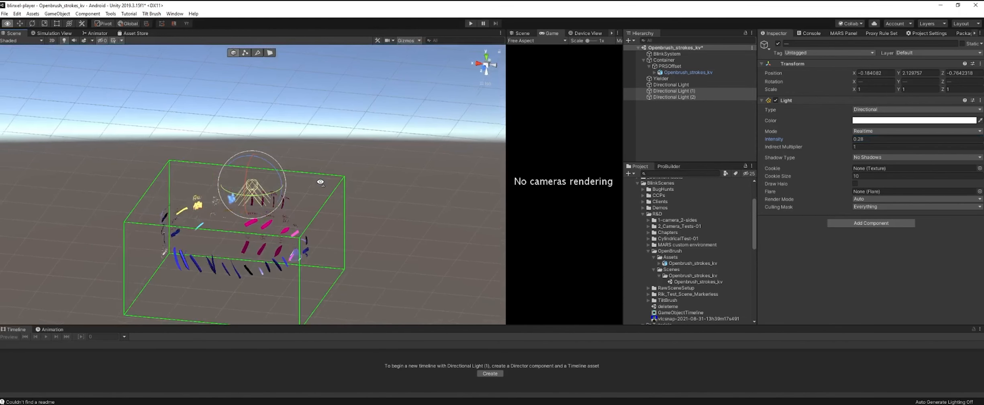
{"action": "scroll", "coordinate": [295, 173], "scroll_direction": "up", "scroll_amount": 2}
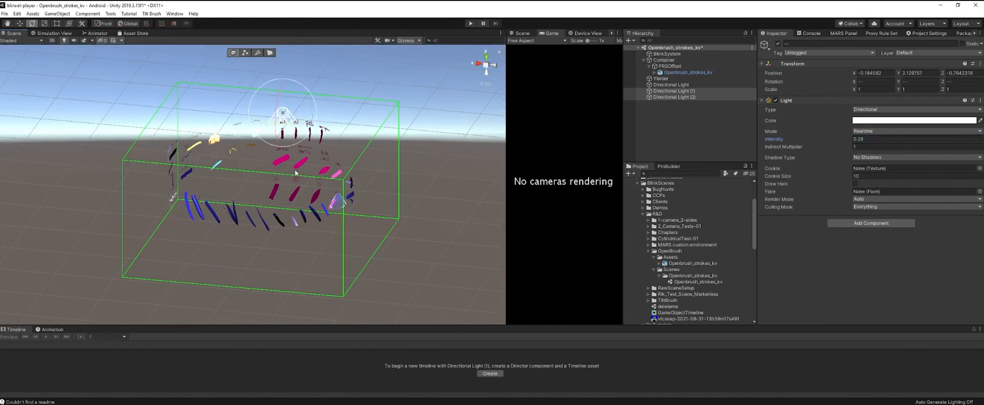
{"action": "mouse_move", "coordinate": [295, 172]}
{"action": "right_mouse_down"}
{"action": "mouse_move", "coordinate": [312, 240]}
{"action": "mouse_move", "coordinate": [364, 231]}
{"action": "right_mouse_up"}
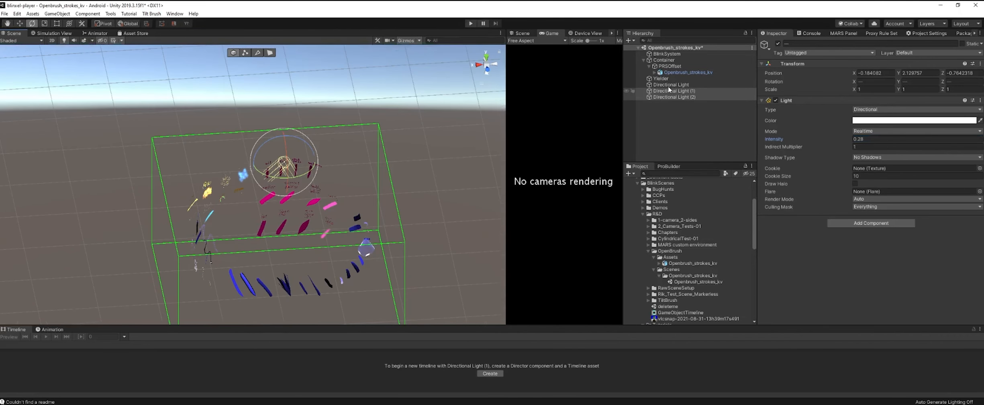
Try rotating the Container to about -26 degrees around Y to test the lighting, and undo the rotation
{"action": "left_click", "coordinate": [668, 67]}
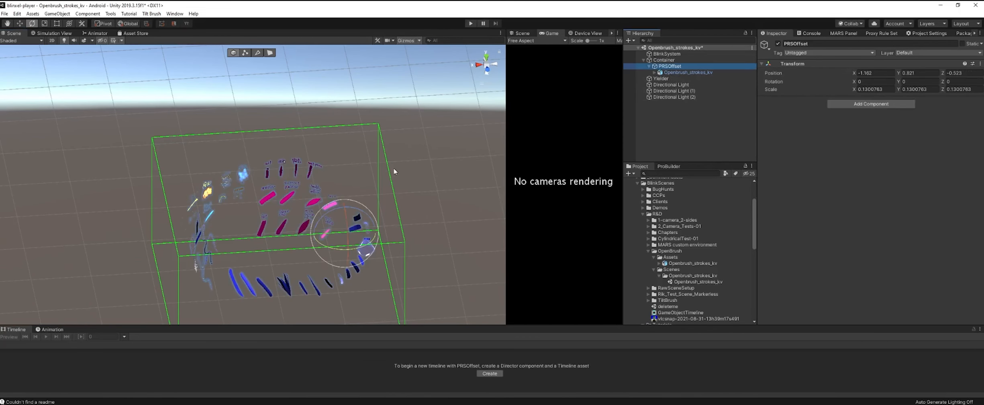
{"action": "key", "text": "Up"}
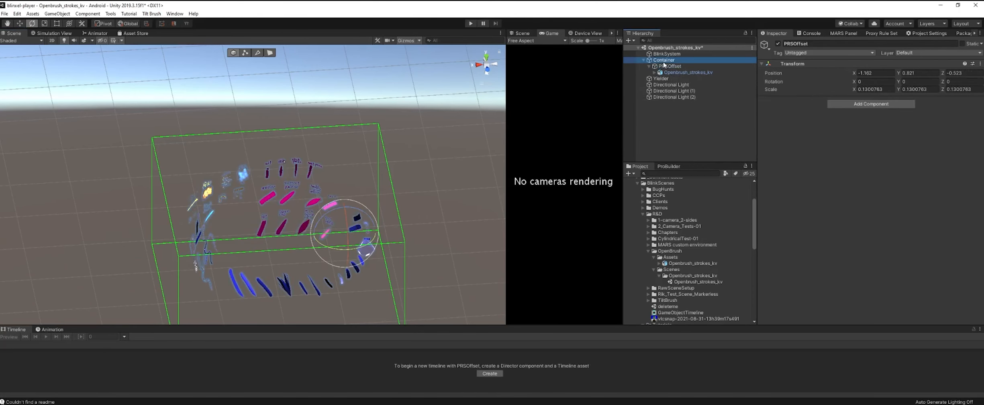
{"action": "left_click_drag", "start_coordinate": [300, 310], "coordinate": [318, 298]}
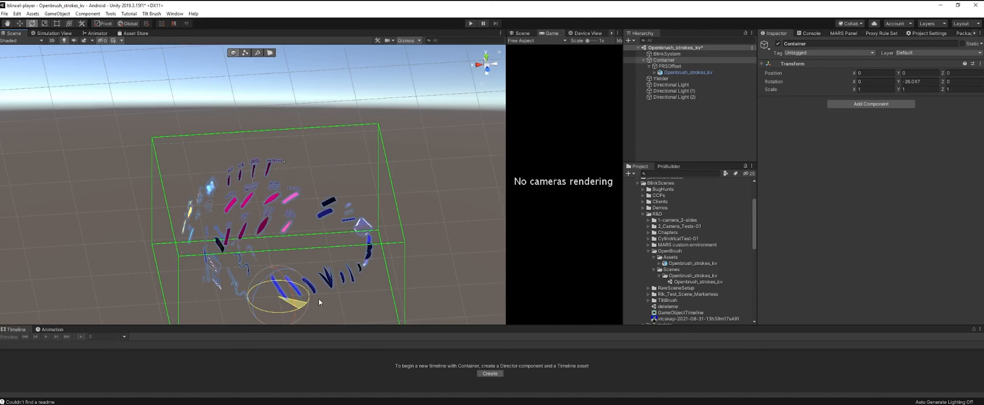
{"action": "key", "text": "ctrl+z"}
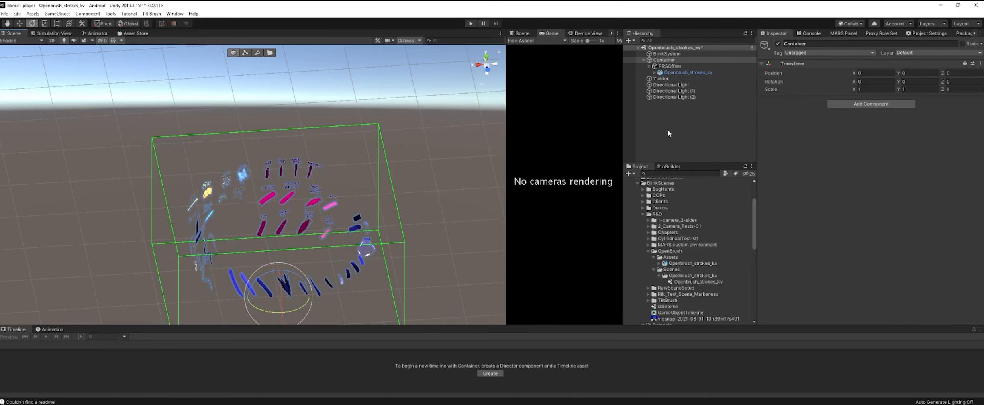
Select all three directional lights together and check their Shadow Type setting
{"action": "left_click", "coordinate": [672, 85]}
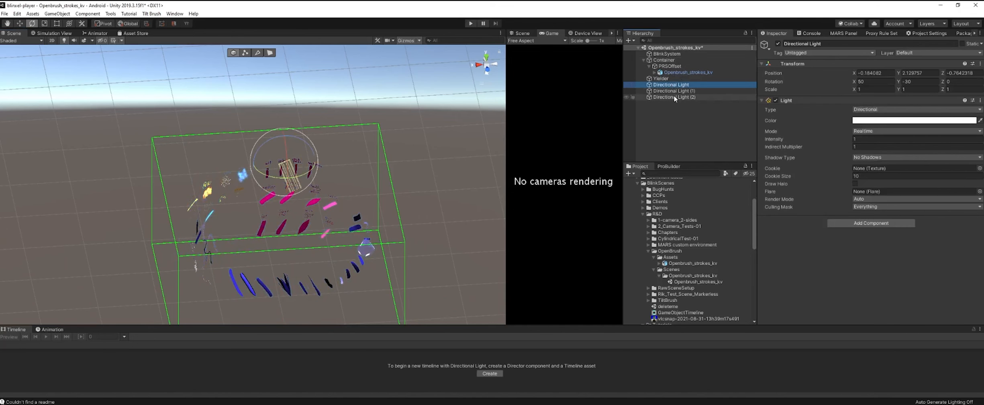
{"action": "left_click", "coordinate": [674, 96], "text": "shift"}
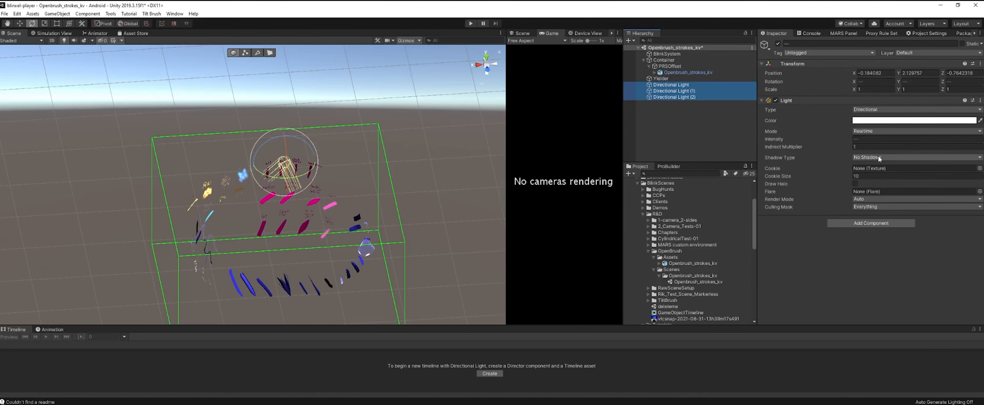
{"action": "left_click", "coordinate": [679, 137]}
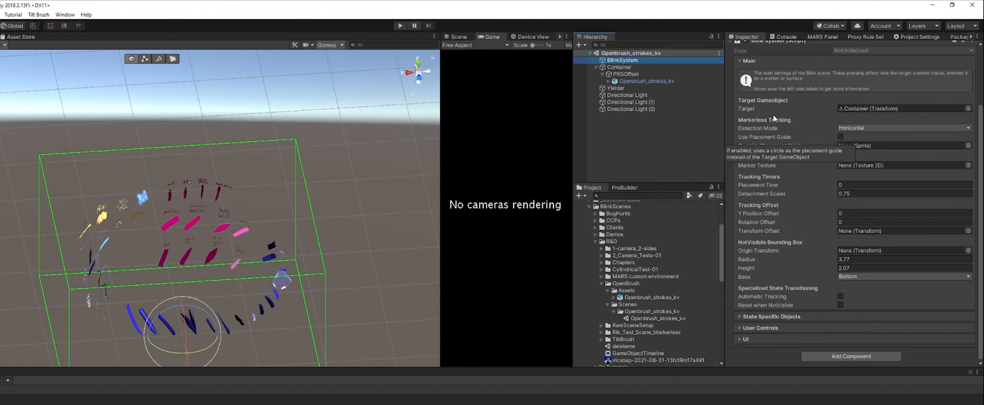
Review BlinkSystem's State Specific Objects, checking the display states set for the Container and Yielder elements
{"action": "left_click", "coordinate": [744, 62]}
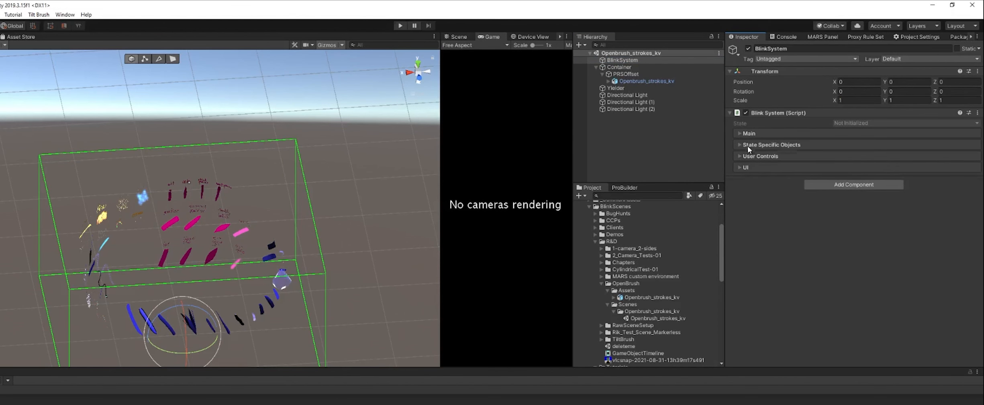
{"action": "left_click", "coordinate": [747, 146]}
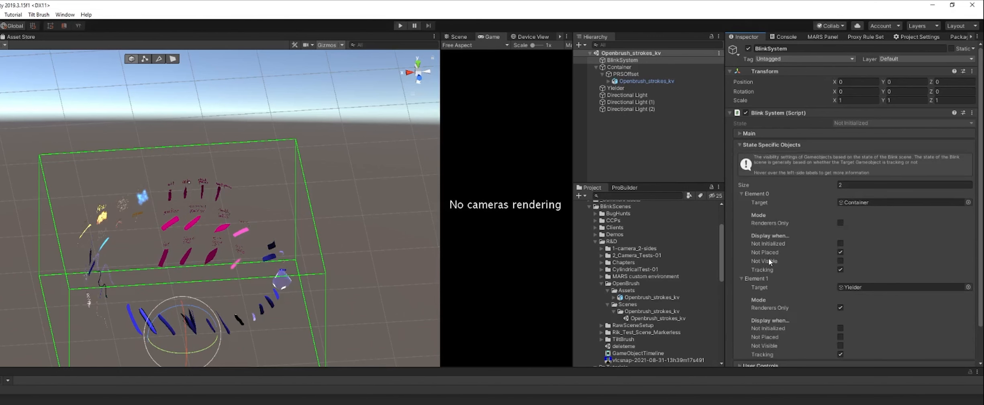
{"action": "mouse_move", "coordinate": [830, 255]}
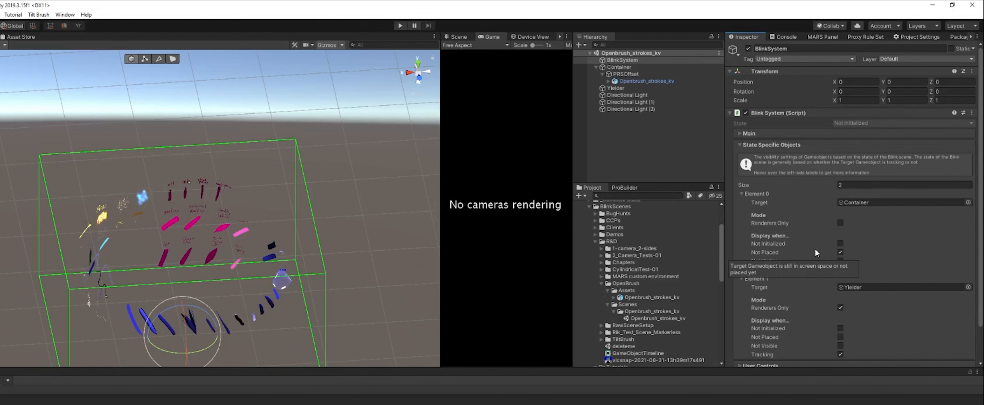
{"action": "left_click", "coordinate": [739, 145]}
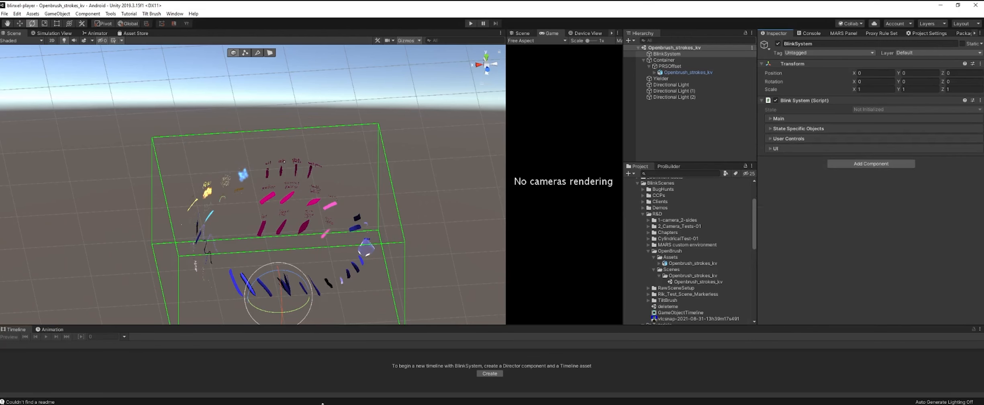
Switch to Unity Hub, check the platform modules of the 2019.3.15f1 install, and return to the Unity editor
{"action": "left_click", "coordinate": [341, 404]}
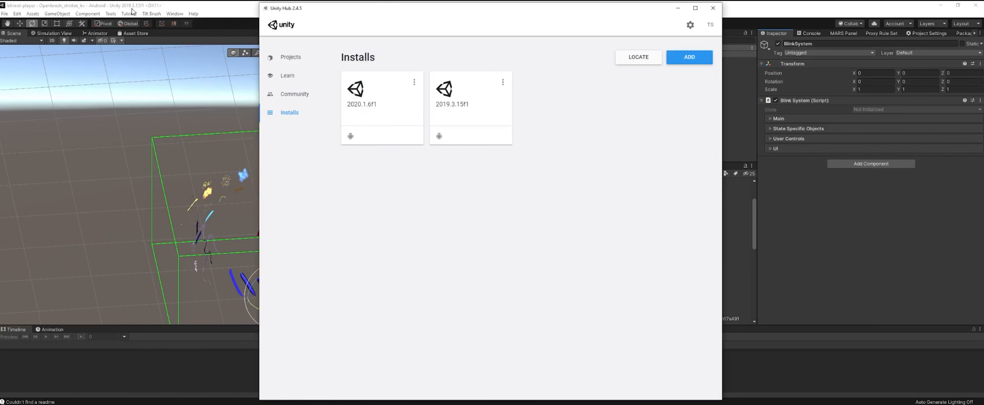
{"action": "left_click", "coordinate": [502, 82]}
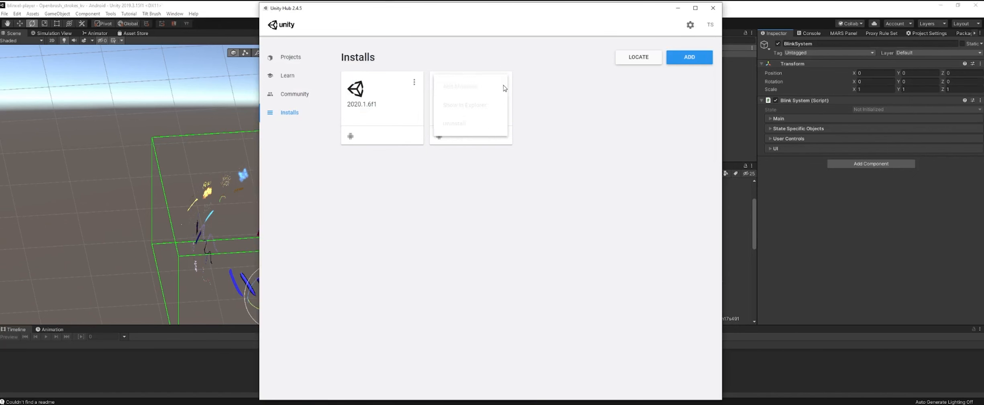
{"action": "left_click", "coordinate": [460, 86]}
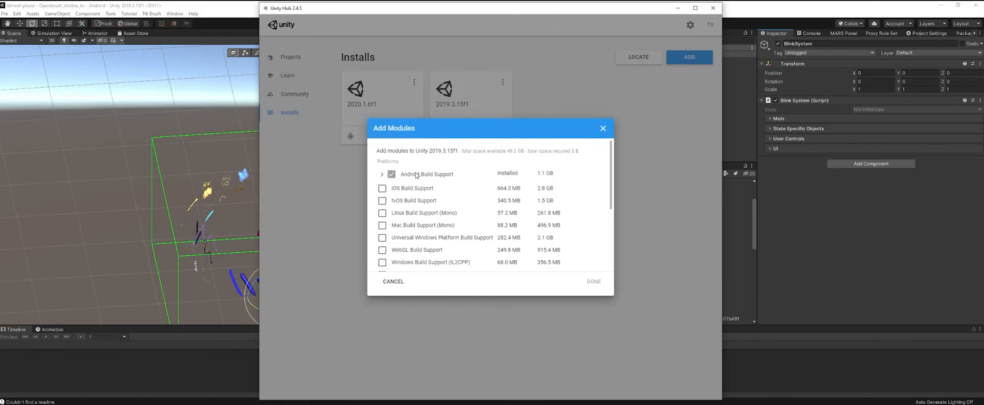
{"action": "left_click", "coordinate": [602, 128]}
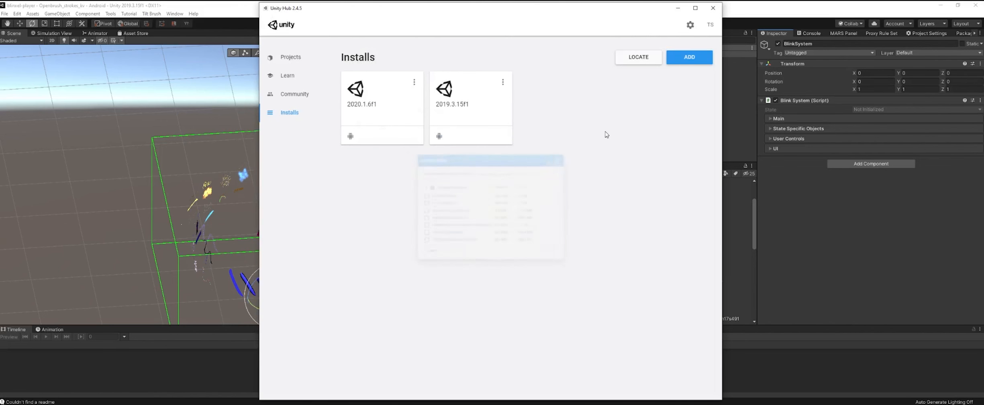
{"action": "left_click", "coordinate": [808, 305]}
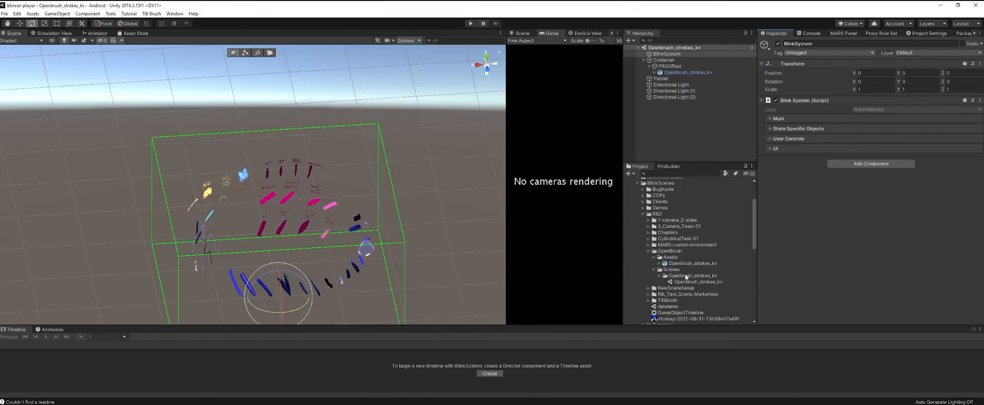
Compare the Bundle of Folder platform options offered for the Openbrush_strokes_kv scene folder and for the scene file inside it
{"action": "left_click", "coordinate": [669, 276]}
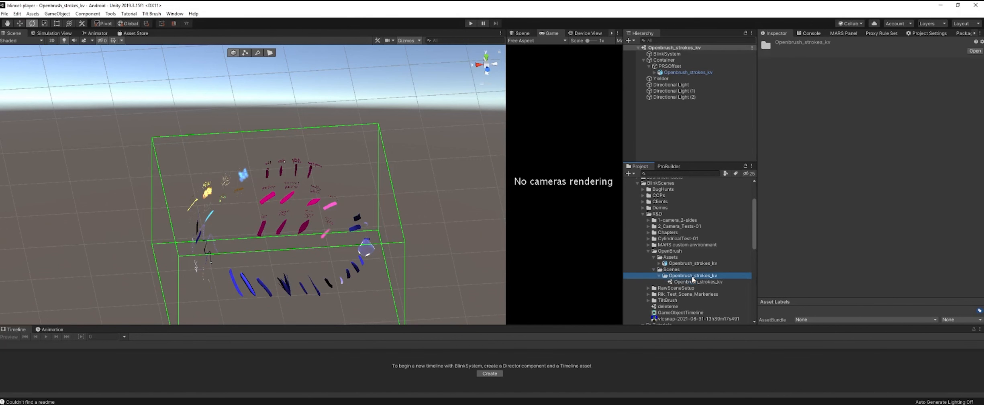
{"action": "right_click", "coordinate": [687, 277]}
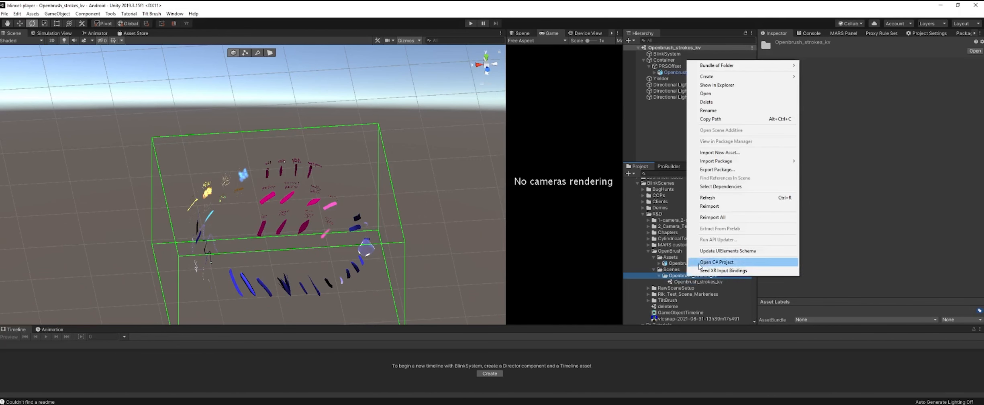
{"action": "mouse_move", "coordinate": [746, 67]}
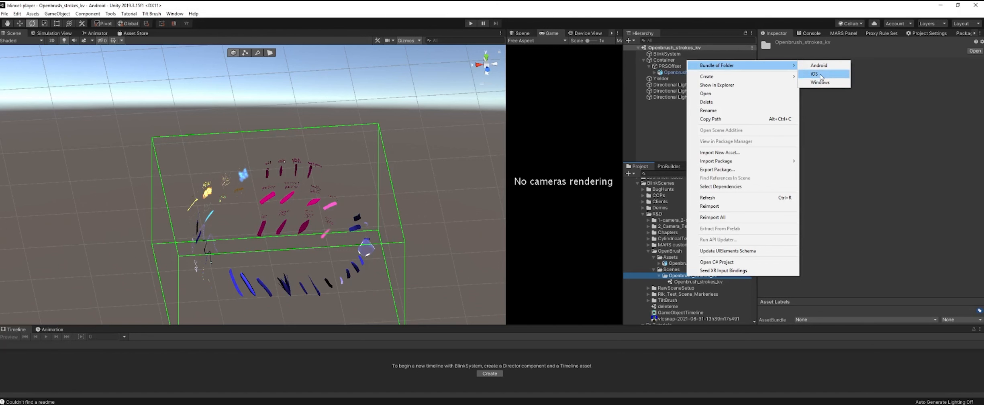
{"action": "left_click", "coordinate": [682, 282]}
{"action": "right_click", "coordinate": [683, 282]}
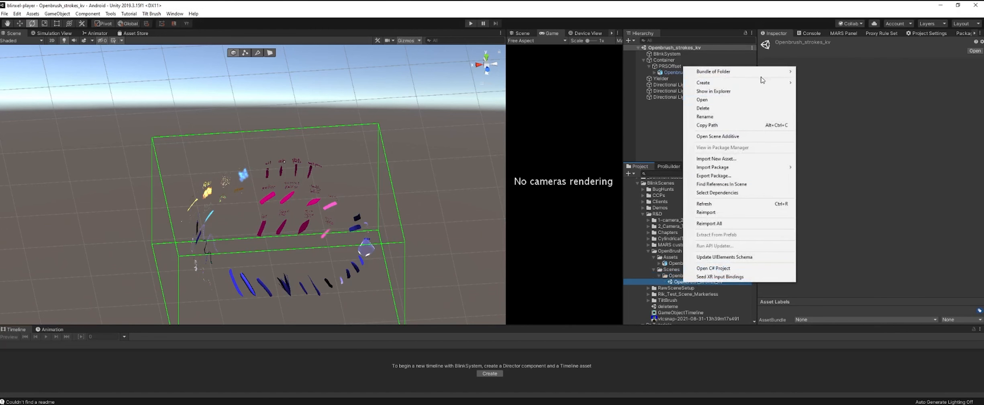
{"action": "mouse_move", "coordinate": [763, 72]}
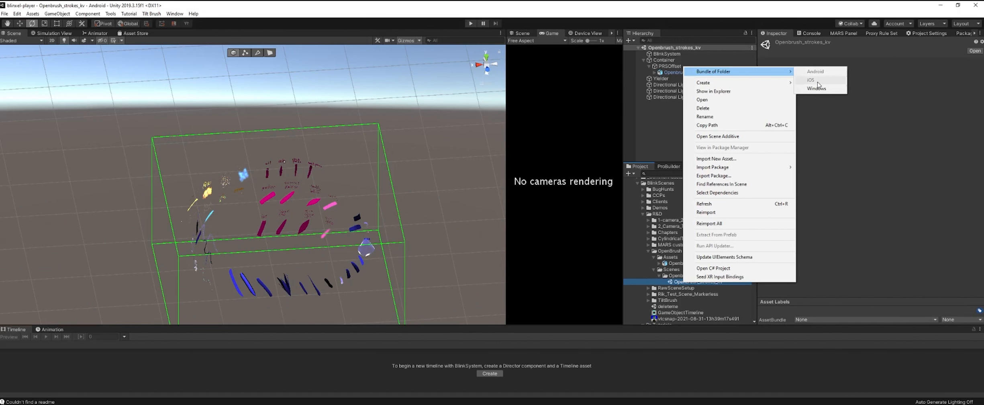
{"action": "left_click", "coordinate": [676, 276]}
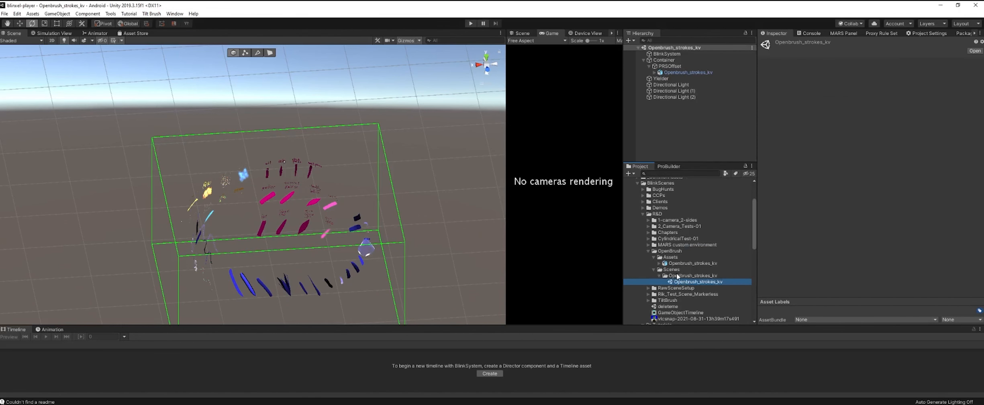
Try bundling the Openbrush_strokes_kv scene folder for Android, and cancel saving the Openbrush_strokes_kv_android.blinkdat file
{"action": "right_click", "coordinate": [677, 276]}
{"action": "mouse_move", "coordinate": [748, 68]}
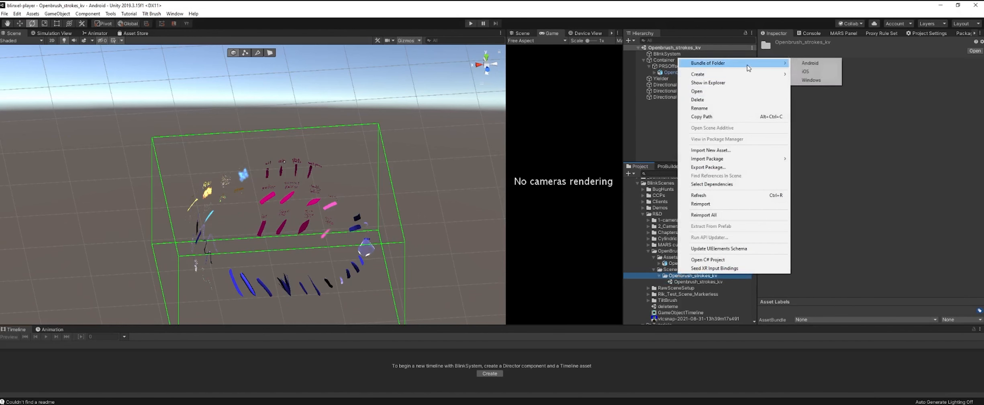
{"action": "left_click", "coordinate": [799, 64]}
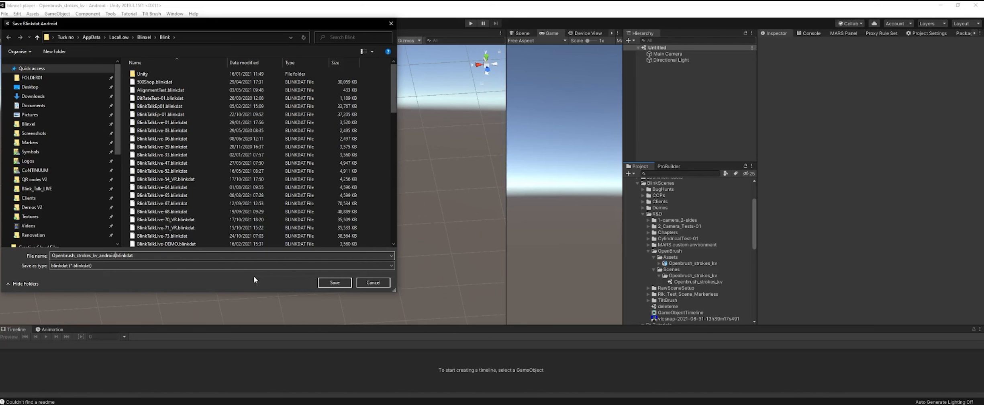
{"action": "left_click", "coordinate": [366, 284]}
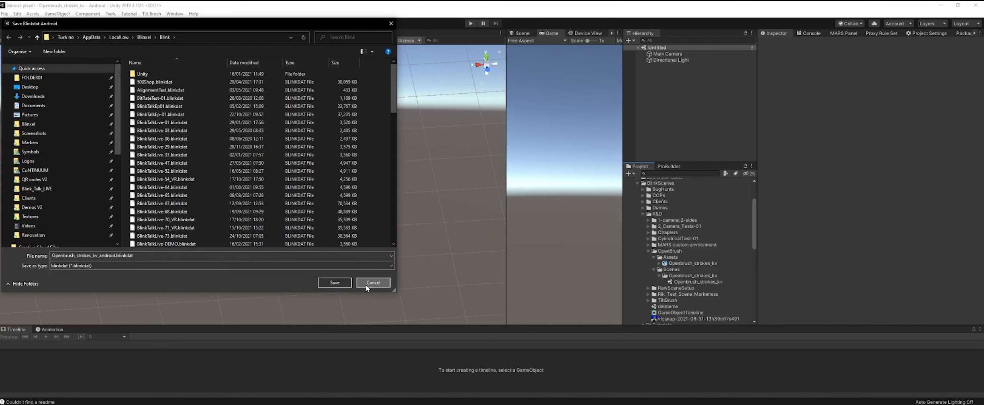